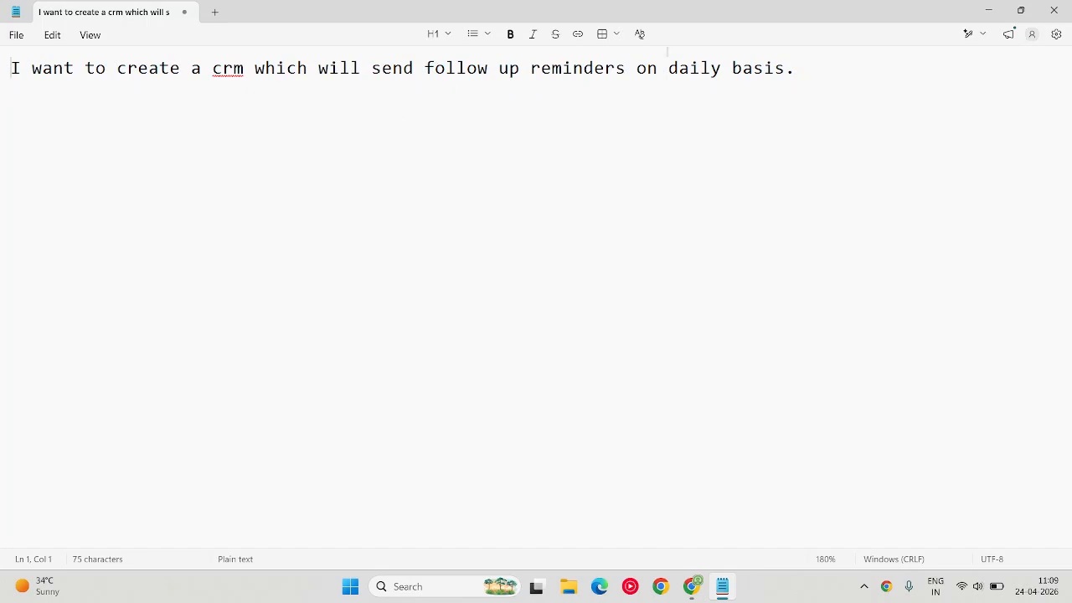
Copy the CRM request from the note into Fuzen's app description in the browser and generate the app.
{"action": "left_click_drag", "start_coordinate": [785, 67], "coordinate": [2, 70]}
{"action": "key", "text": "ctrl+c"}
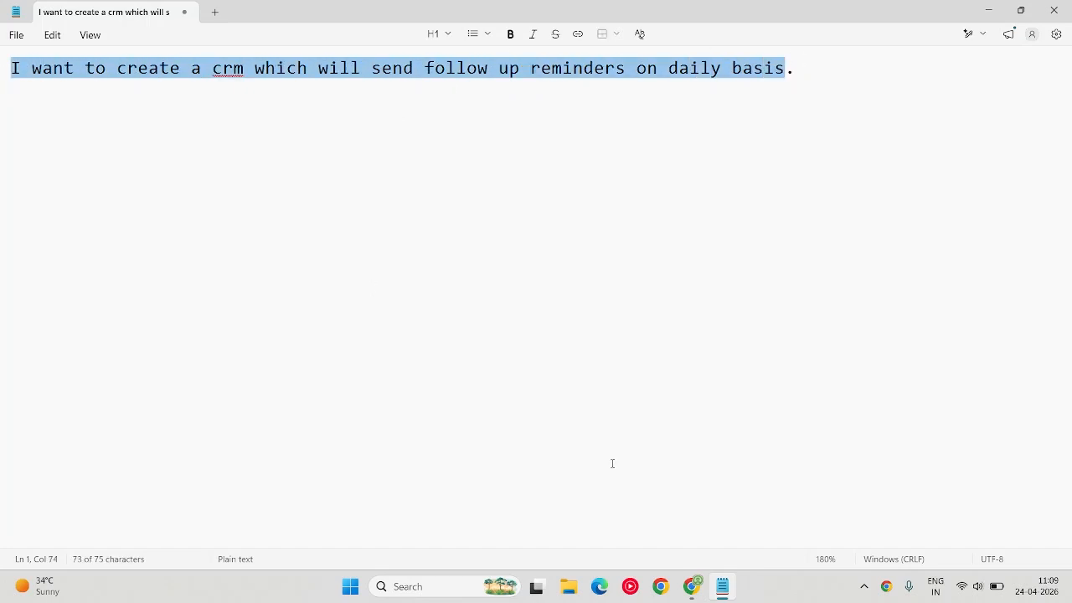
{"action": "left_click", "coordinate": [692, 587]}
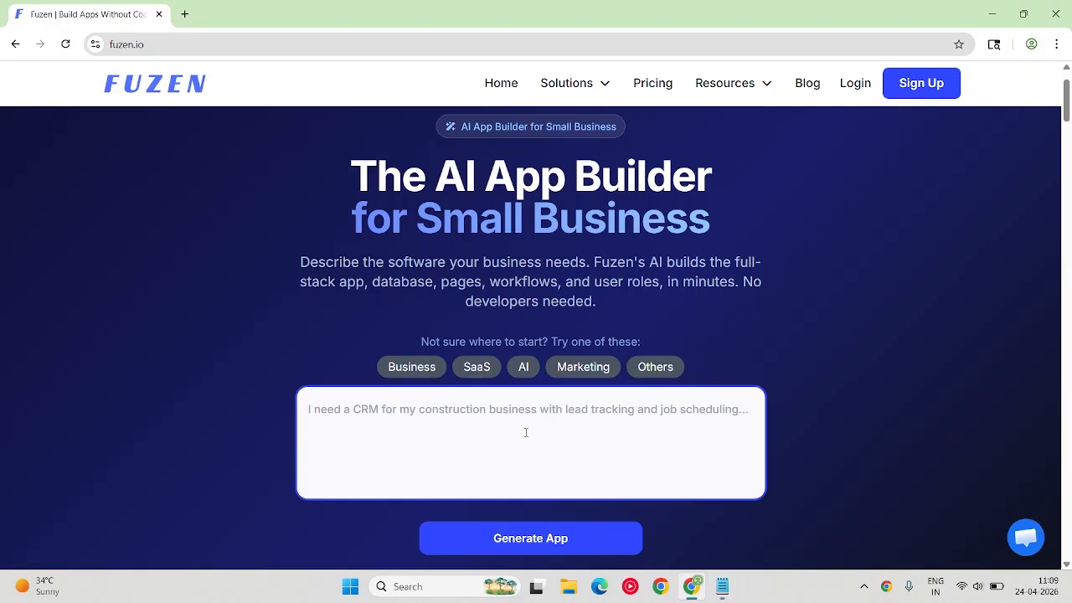
{"action": "key", "text": "ctrl+v"}
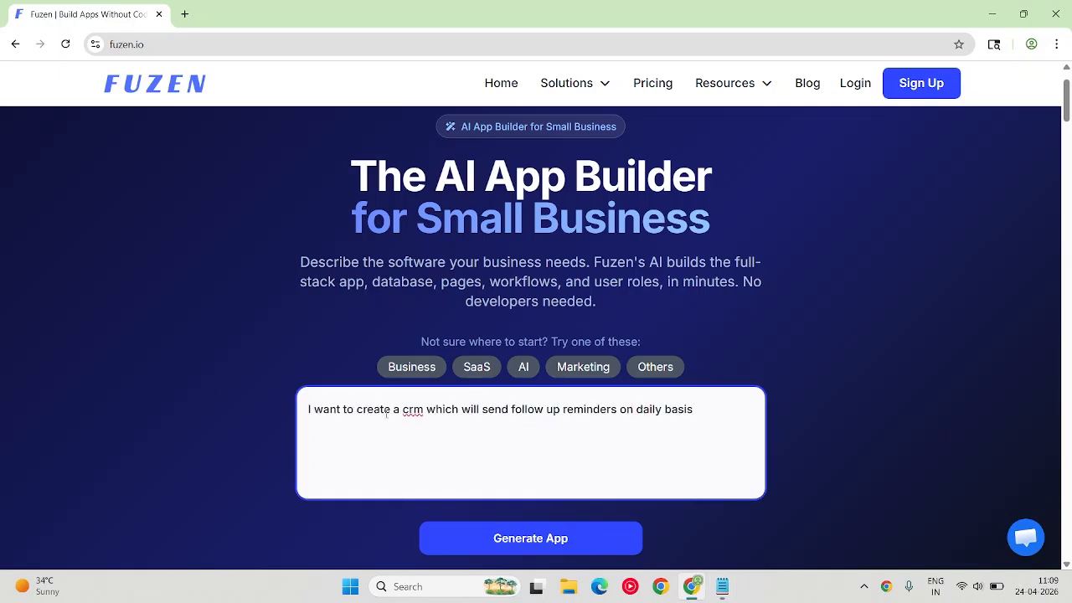
{"action": "left_click", "coordinate": [564, 542]}
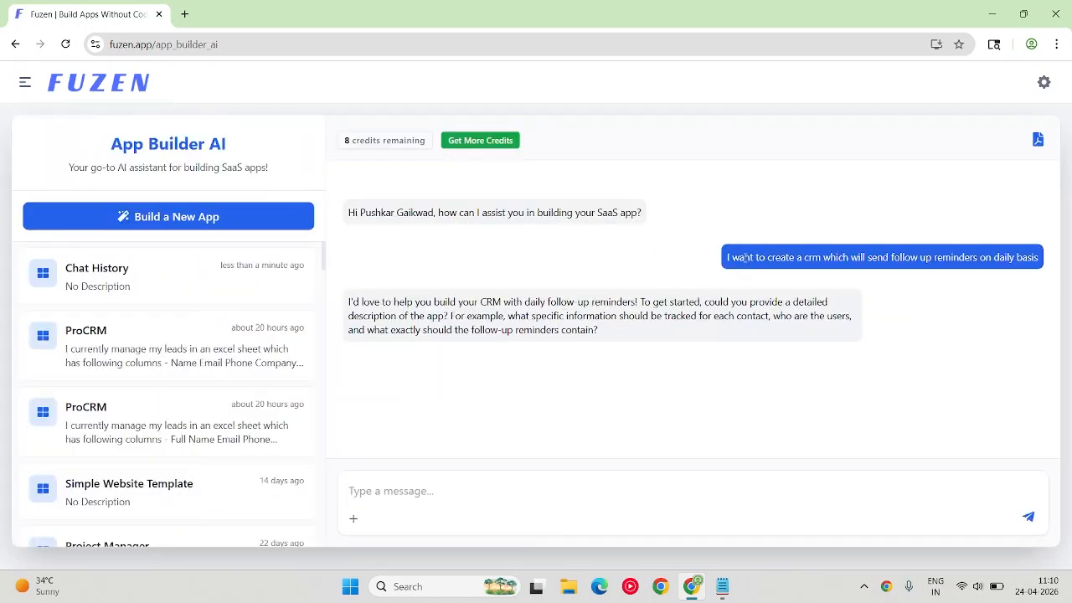
Start the reply to the AI builder's question with "Keep it very simple for now.".
{"action": "left_click_drag", "start_coordinate": [597, 330], "coordinate": [352, 303]}
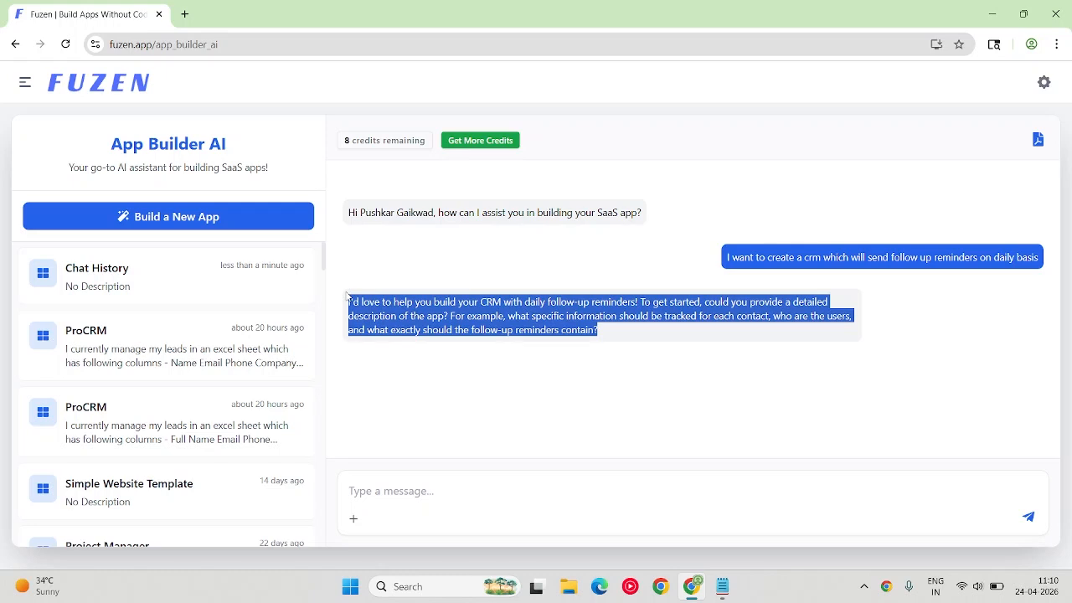
{"action": "left_click", "coordinate": [480, 497]}
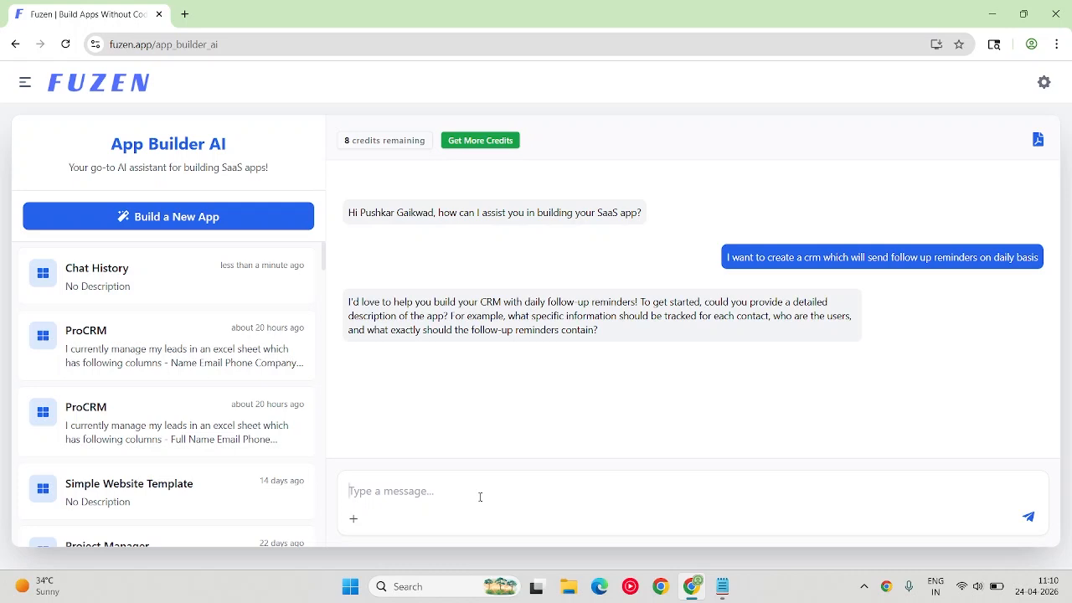
{"action": "type", "text": "Keep it very simple for now."}
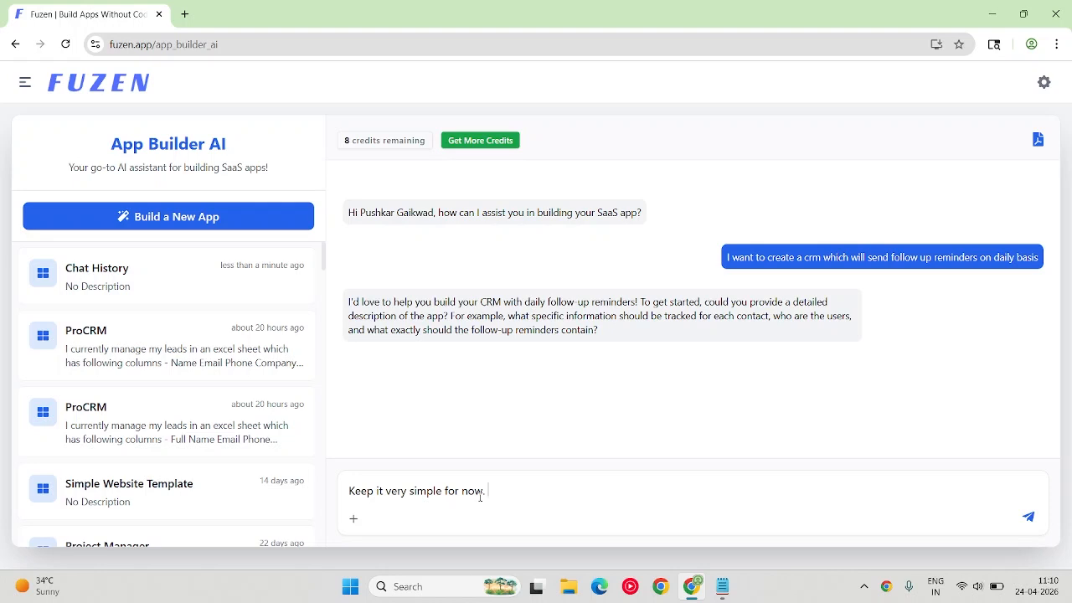
Add to the reply: "Track just the basic lead details like email, phone etc.".
{"action": "type", "text": "Track just the basic lead detai"}
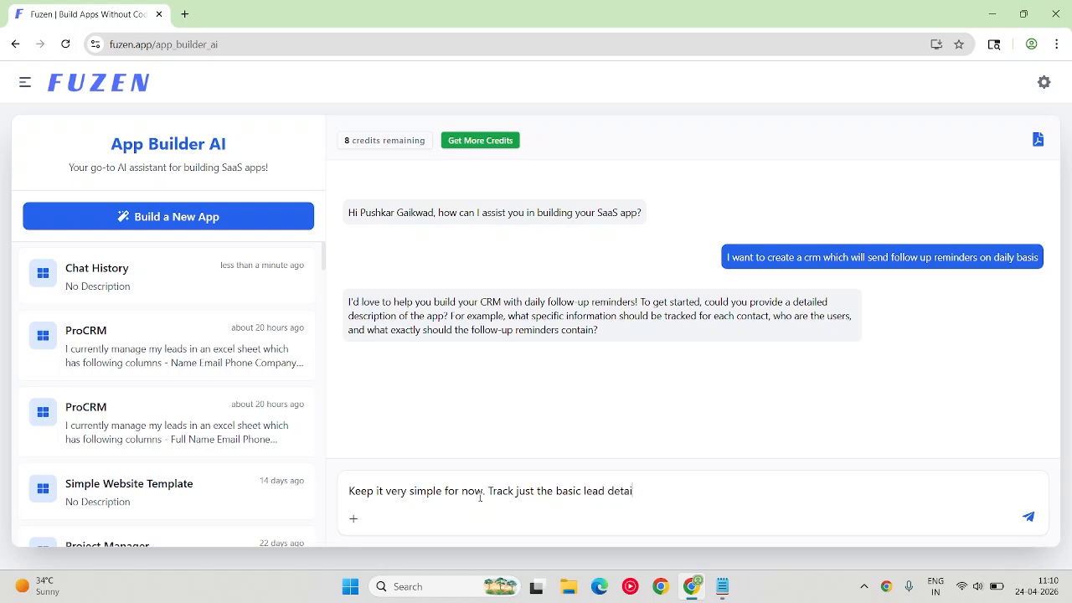
{"action": "type", "text": "ls, like email, phone etc."}
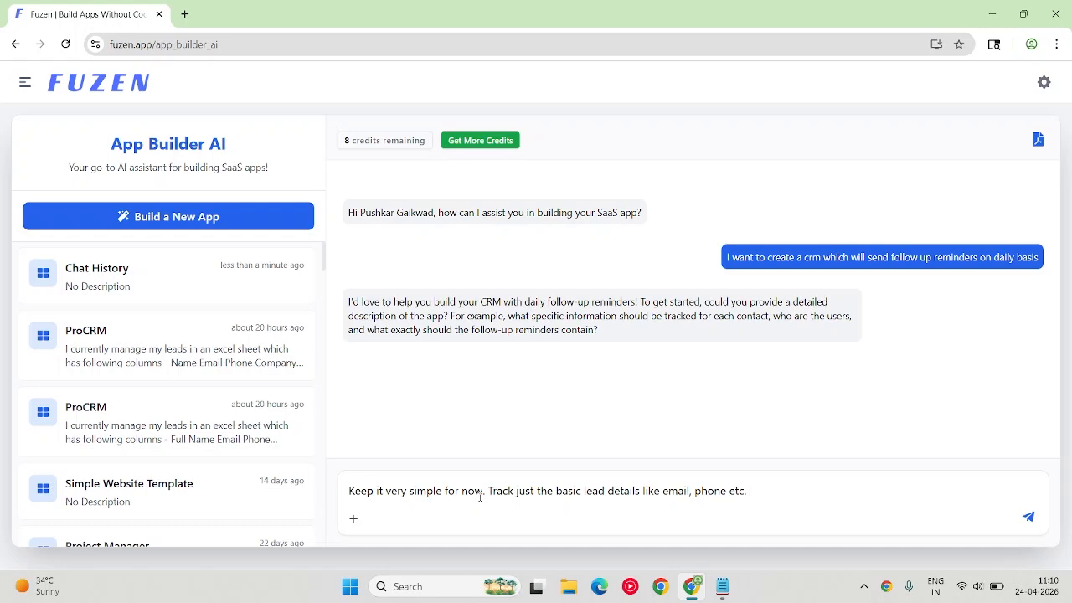
Continue the reply with "I want follow up reminder emails, listing all the follow ups".
{"action": "type", "text": "I want follow up reminders "}
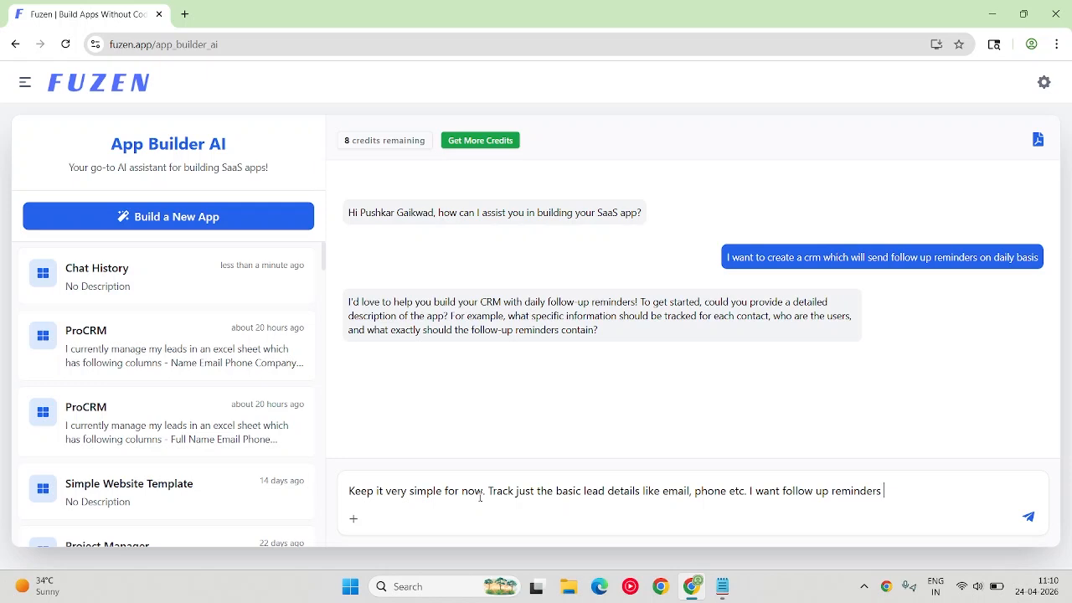
{"action": "type", "text": "on daily"}
{"action": "key", "text": "BackSpace"}
{"action": "key", "text": "BackSpace"}
{"action": "key", "text": "BackSpace"}
{"action": "key", "text": "BackSpace"}
{"action": "key", "text": "BackSpace"}
{"action": "key", "text": "BackSpace"}
{"action": "key", "text": "BackSpace"}
{"action": "key", "text": "BackSpace"}
{"action": "key", "text": "BackSpace"}
{"action": "type", "text": "emails, listing all the follo"}
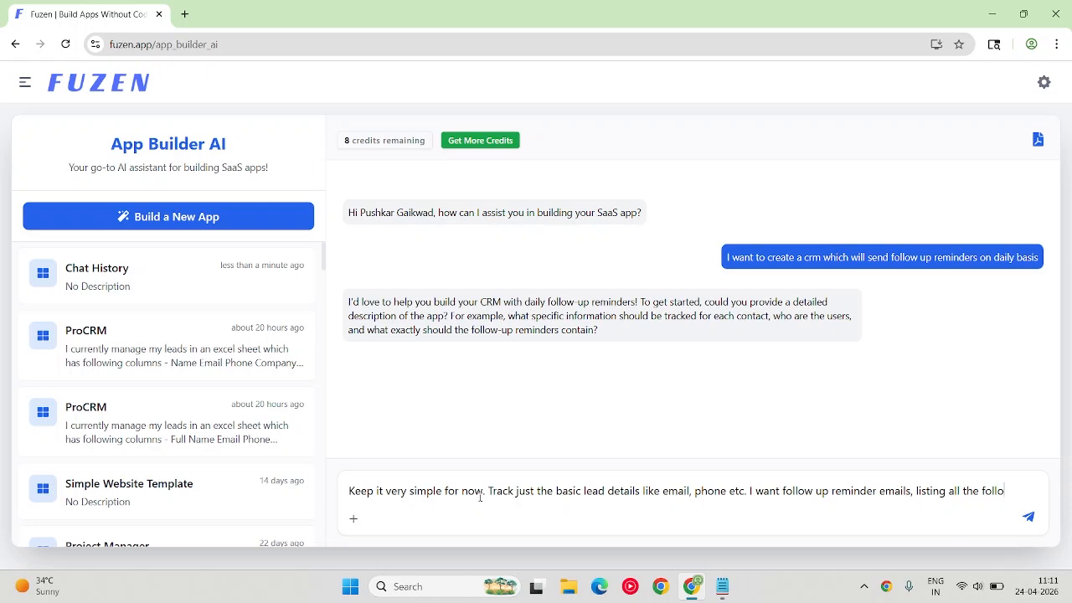
{"action": "type", "text": "w ups"}
{"action": "key", "text": "shift+Return"}
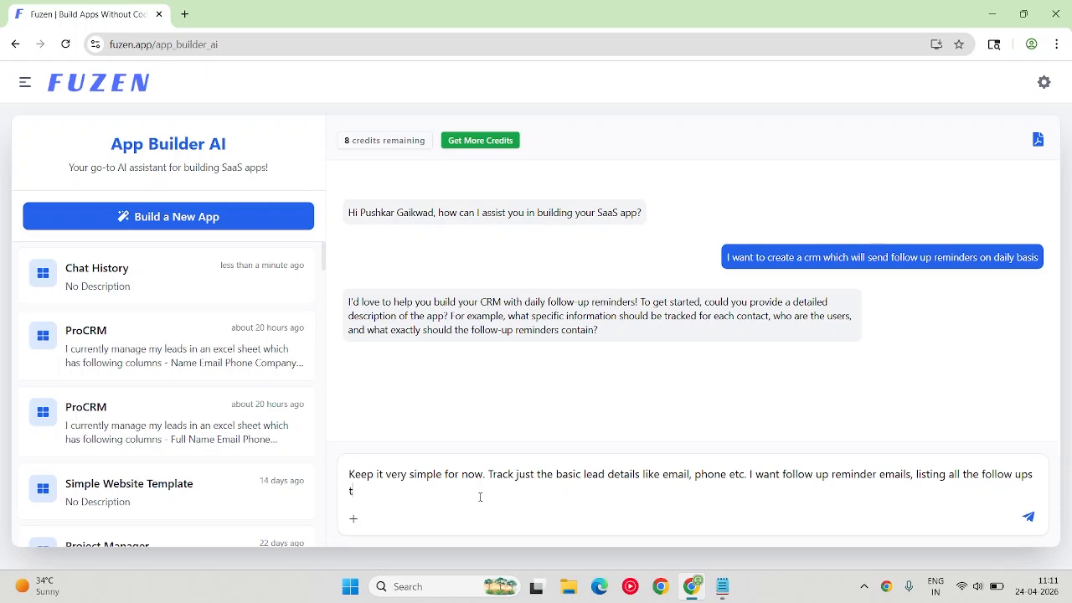
Finish the reply with "I need to do on that particular day. Send them on daily basis." and send it.
{"action": "type", "text": "I need to do on that parti"}
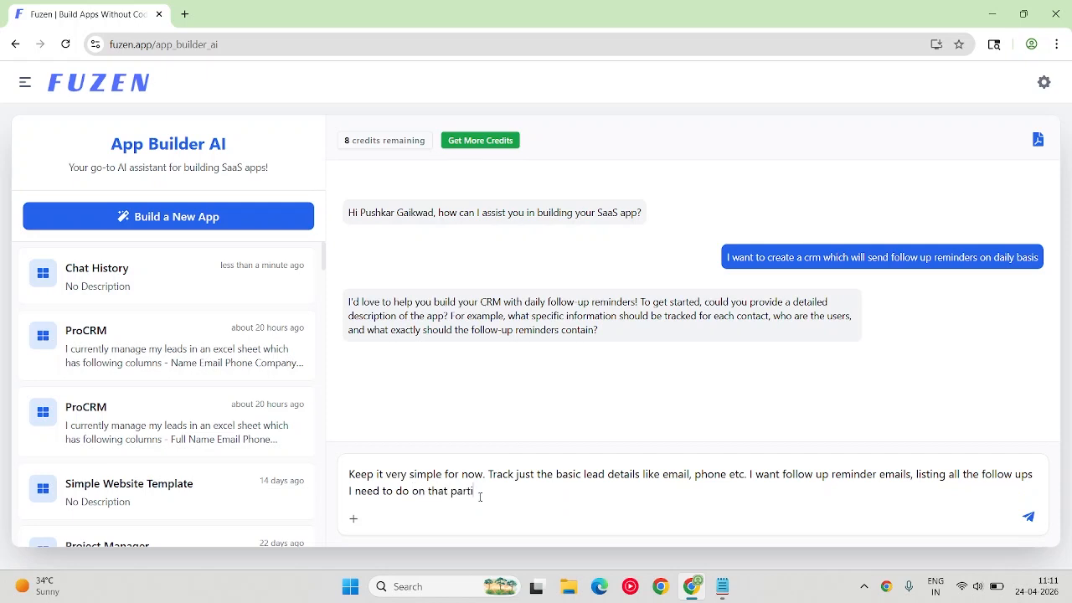
{"action": "type", "text": "cular day. Send them on daily basis"}
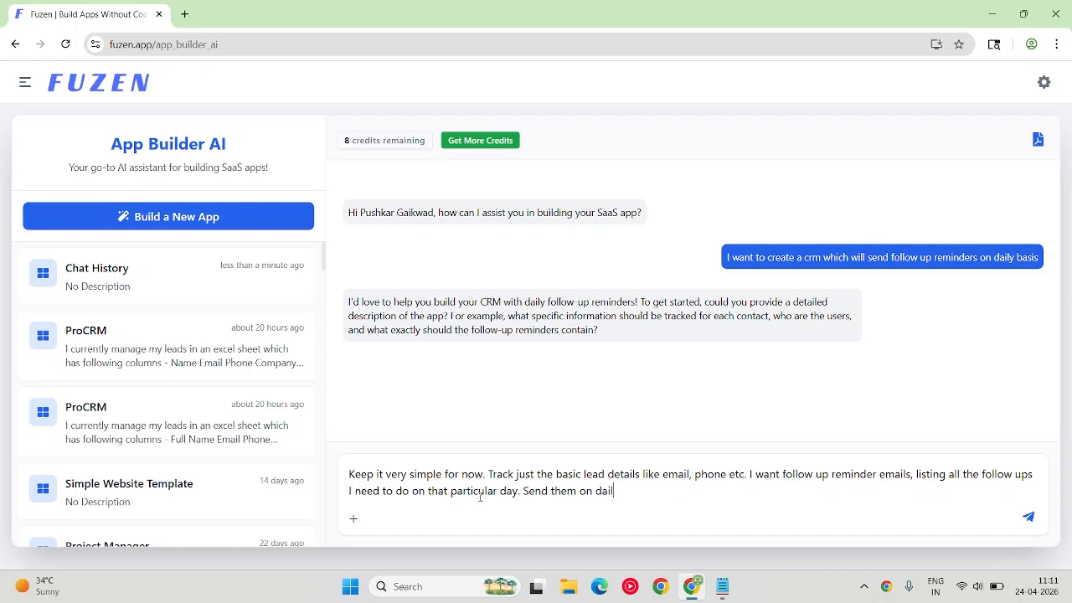
{"action": "type", "text": "."}
{"action": "key", "text": "Return"}
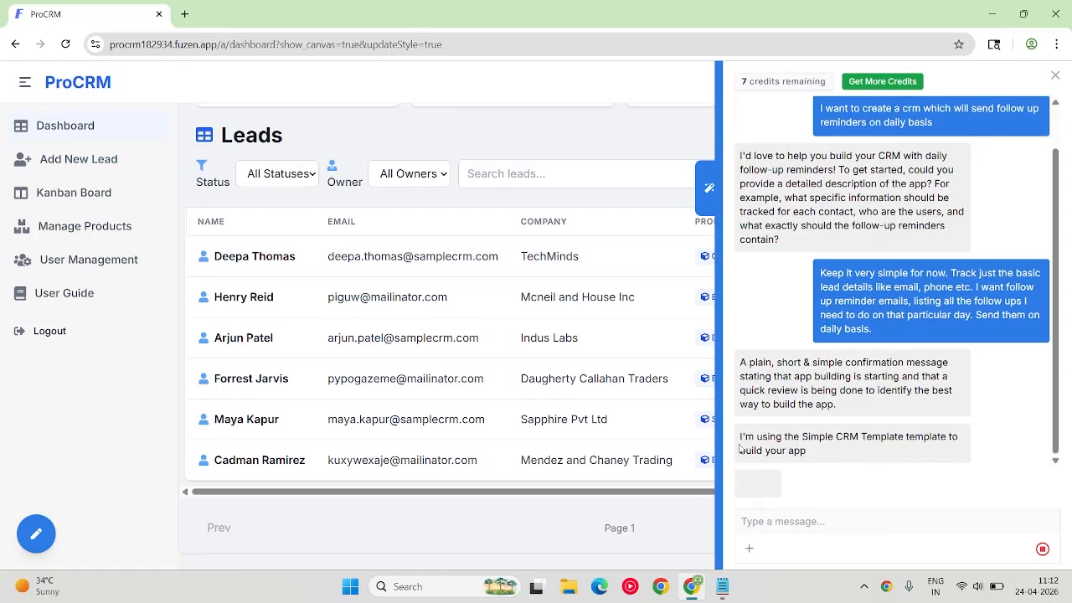
Examine the chosen template and build progress in the AI chat, alternating with the generated CRM's leads table.
{"action": "left_click_drag", "start_coordinate": [742, 436], "coordinate": [899, 451]}
{"action": "left_click", "coordinate": [837, 452]}
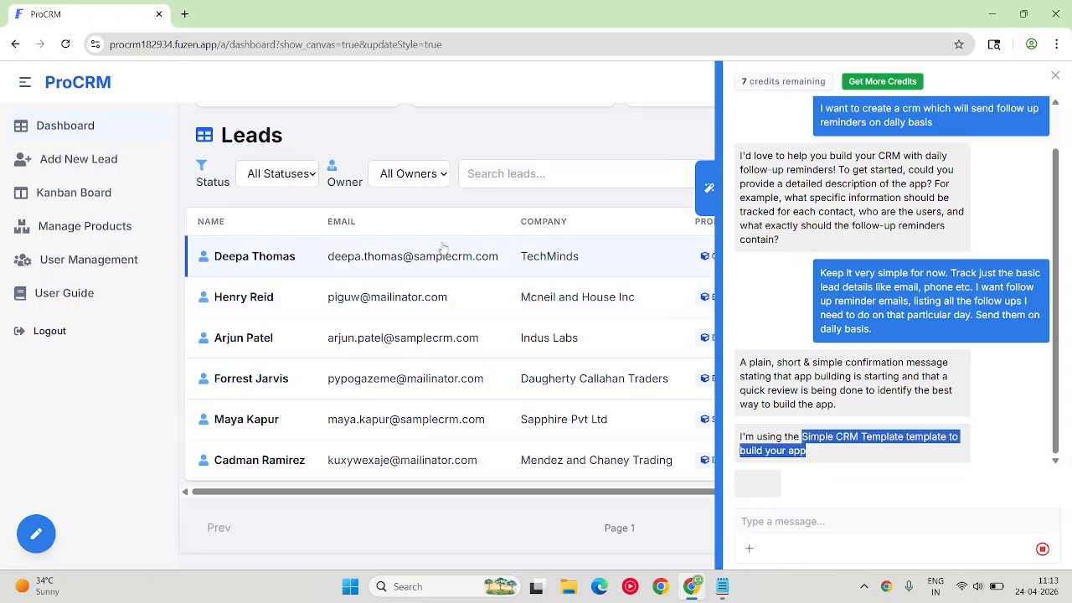
{"action": "left_click", "coordinate": [1055, 76]}
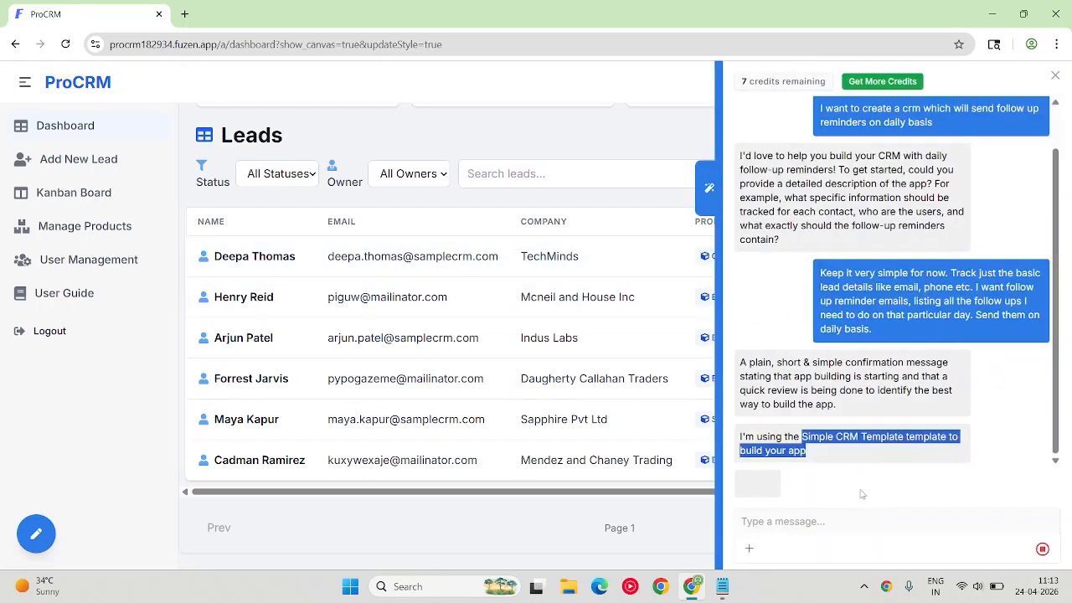
{"action": "left_click", "coordinate": [329, 262]}
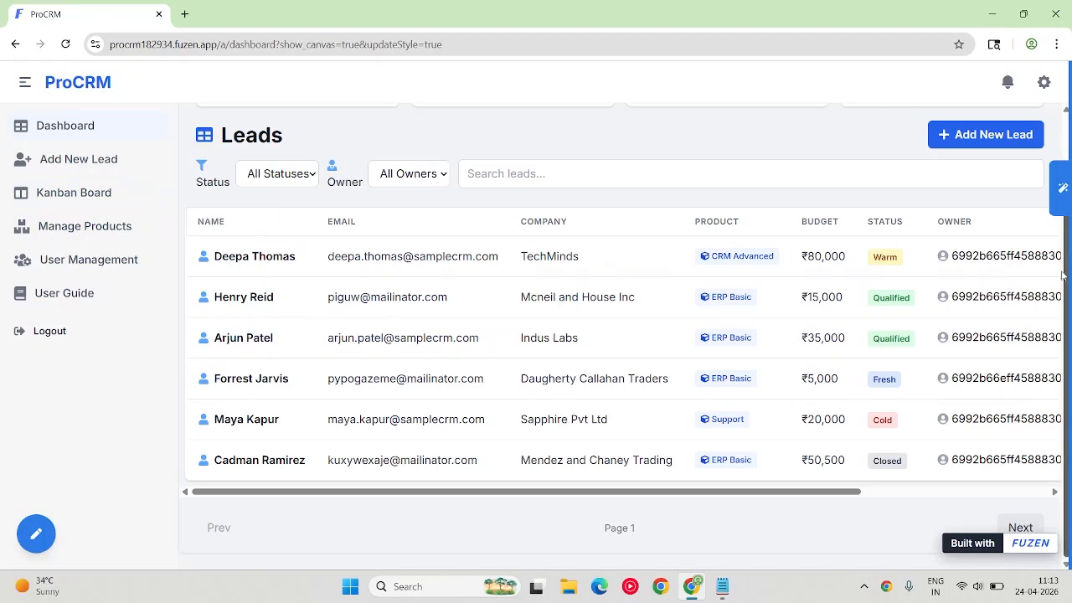
{"action": "left_click", "coordinate": [1062, 188]}
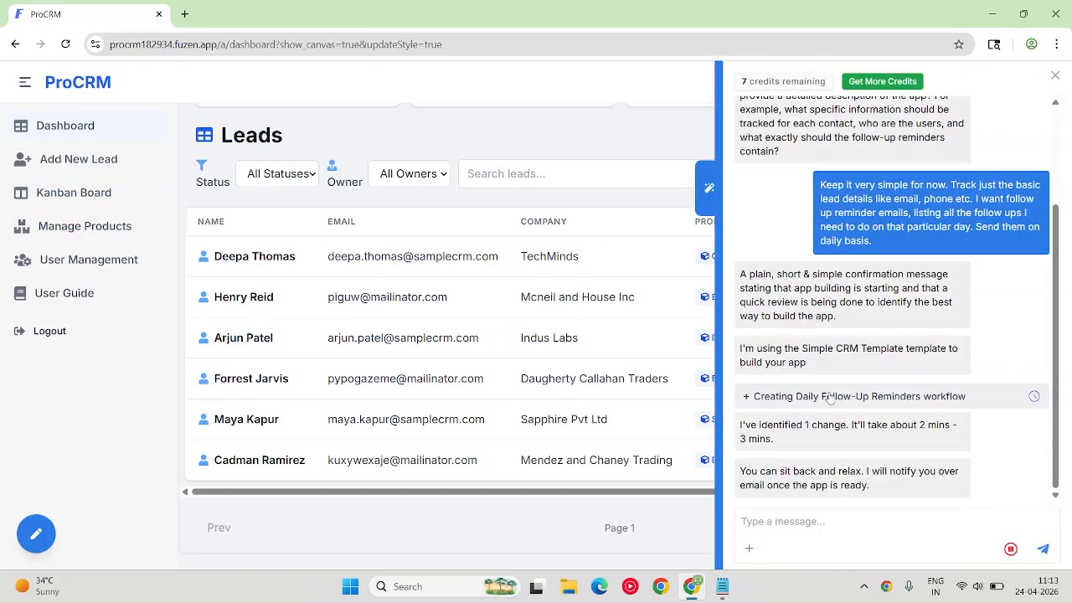
{"action": "left_click", "coordinate": [304, 285]}
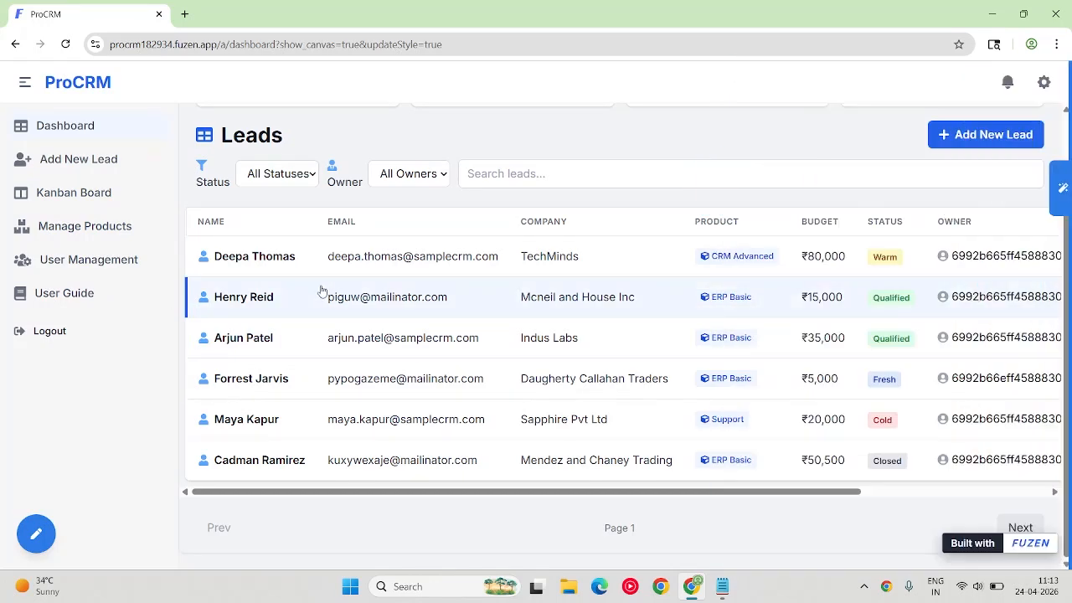
{"action": "left_click", "coordinate": [1061, 189]}
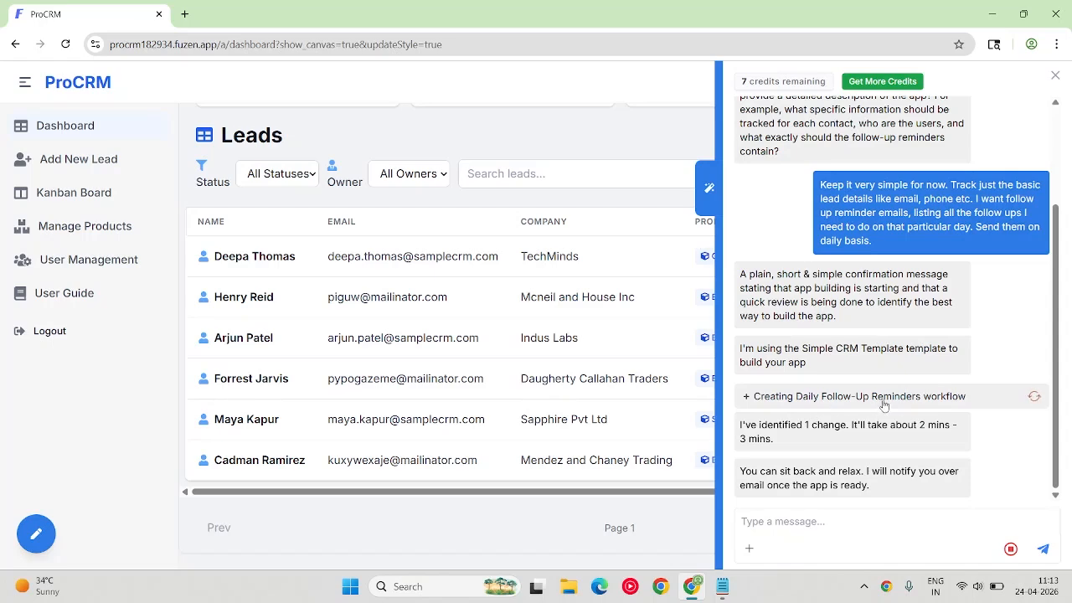
{"action": "left_click", "coordinate": [357, 245]}
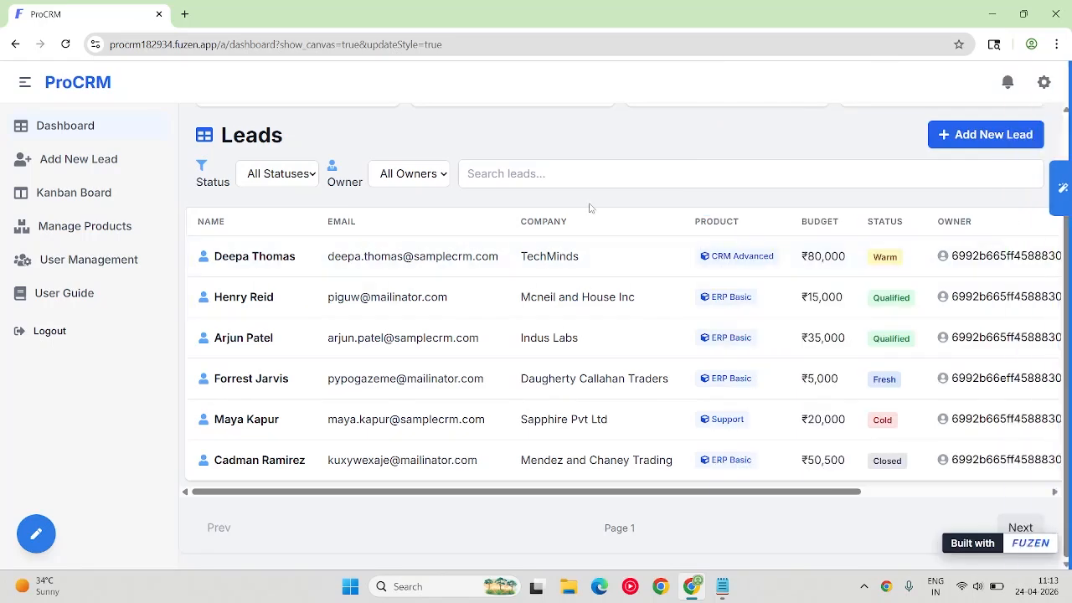
{"action": "left_click", "coordinate": [1062, 191]}
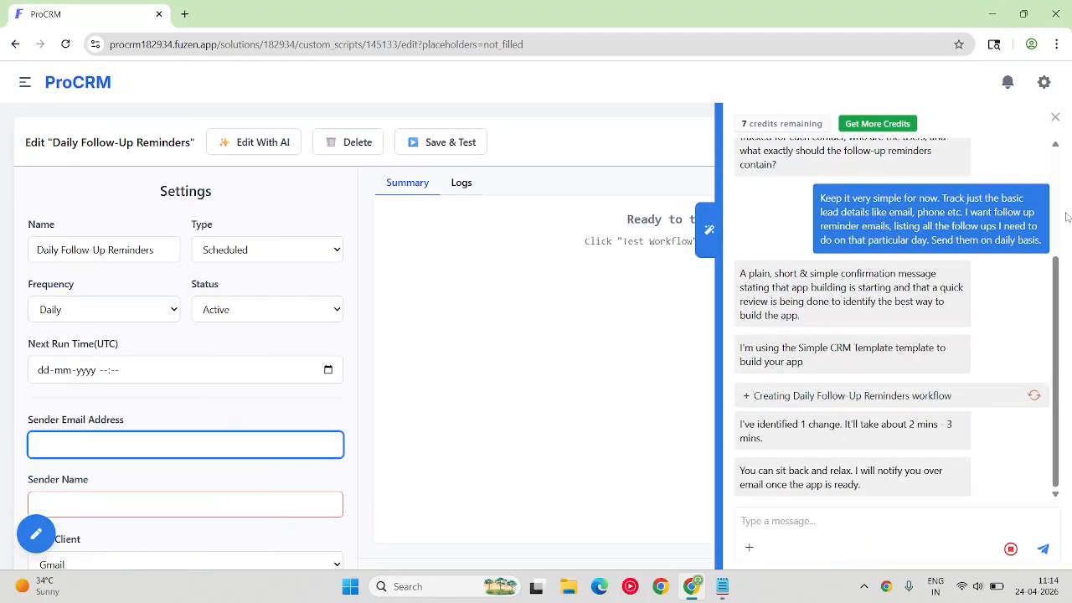
Open the Add New Lead form from the app's navigation, close the AI chat and review the form's fields.
{"action": "left_click", "coordinate": [25, 82]}
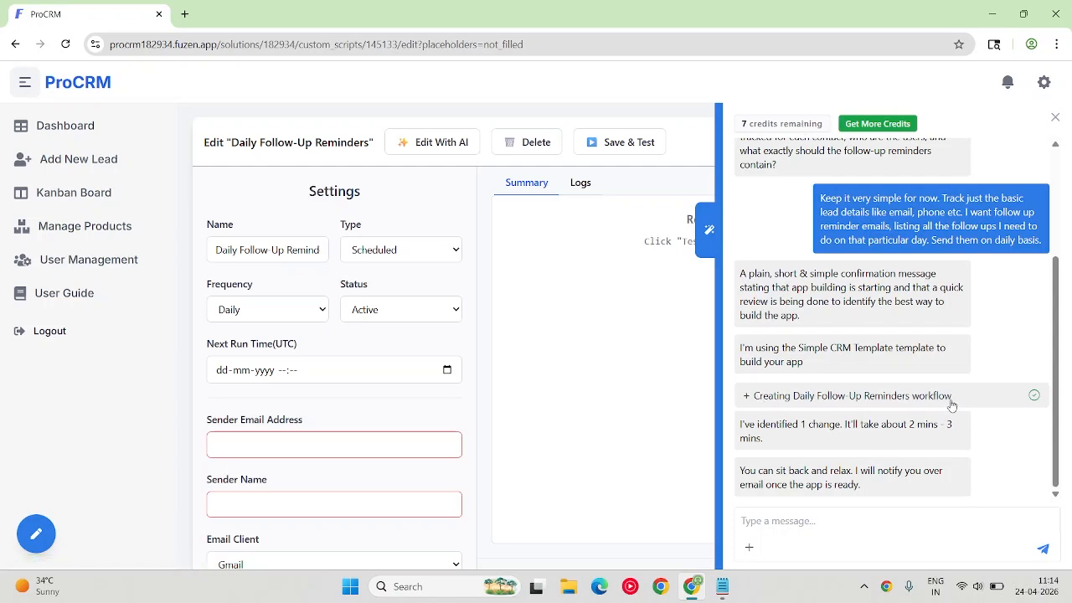
{"action": "left_click", "coordinate": [75, 131]}
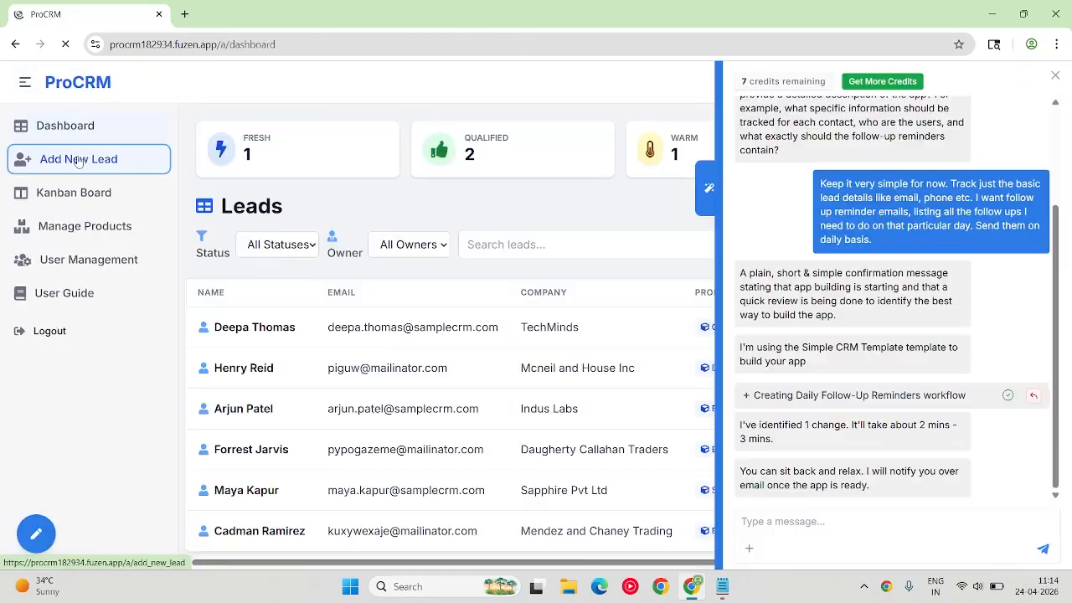
{"action": "left_click", "coordinate": [77, 160]}
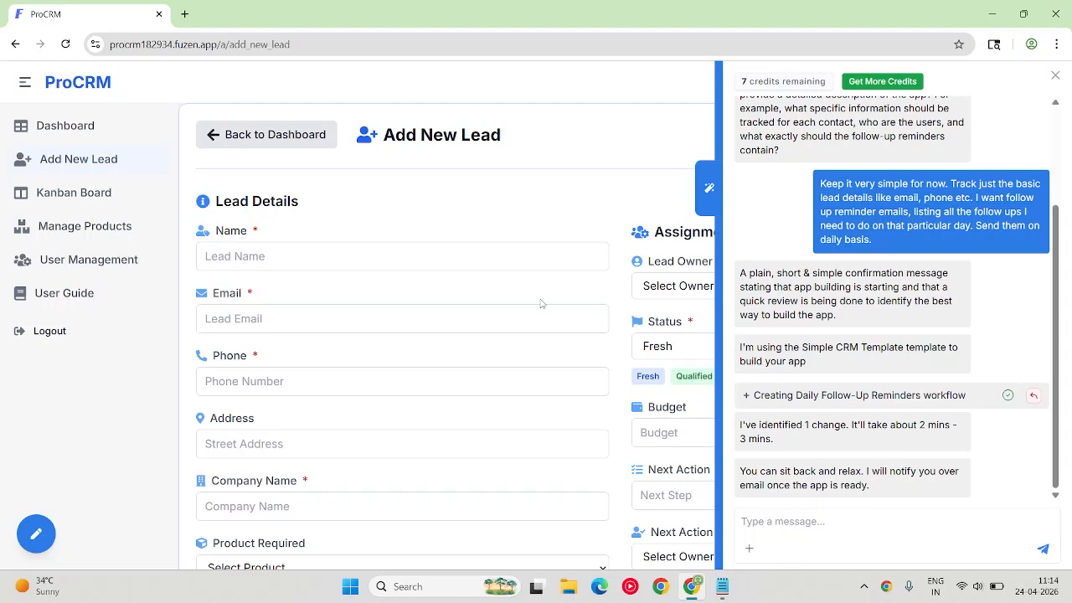
{"action": "scroll", "coordinate": [558, 301], "scroll_direction": "down", "scroll_amount": 3}
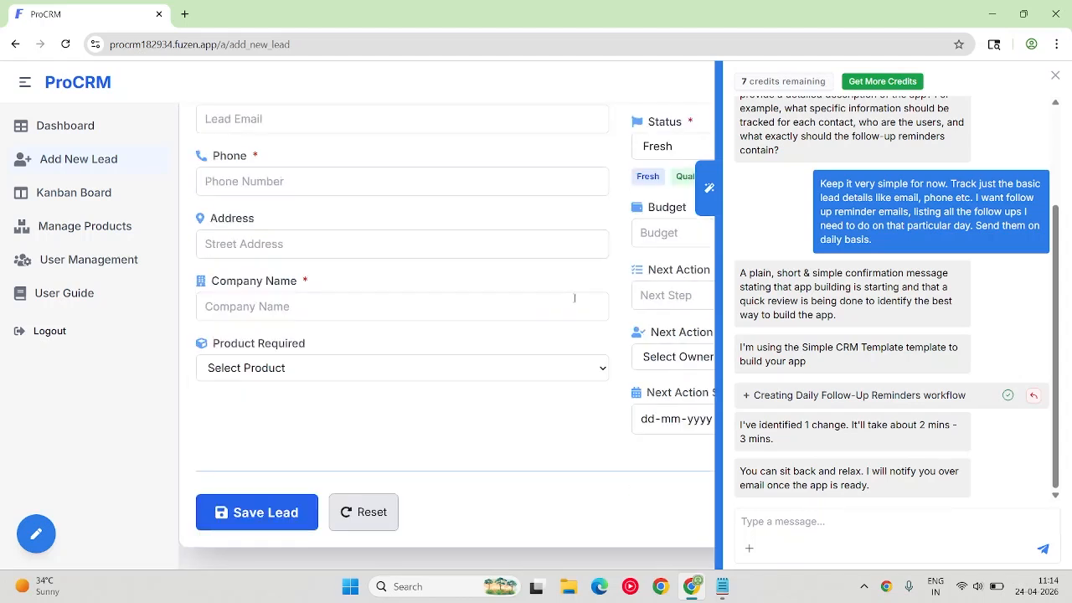
{"action": "left_click", "coordinate": [1056, 76]}
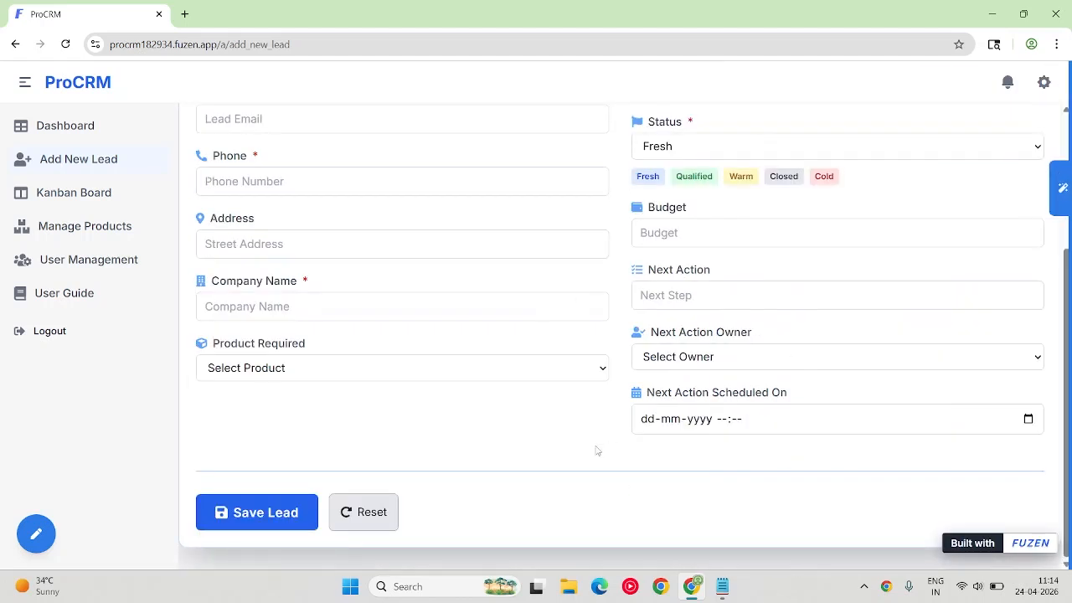
{"action": "scroll", "coordinate": [363, 383], "scroll_direction": "up", "scroll_amount": 5}
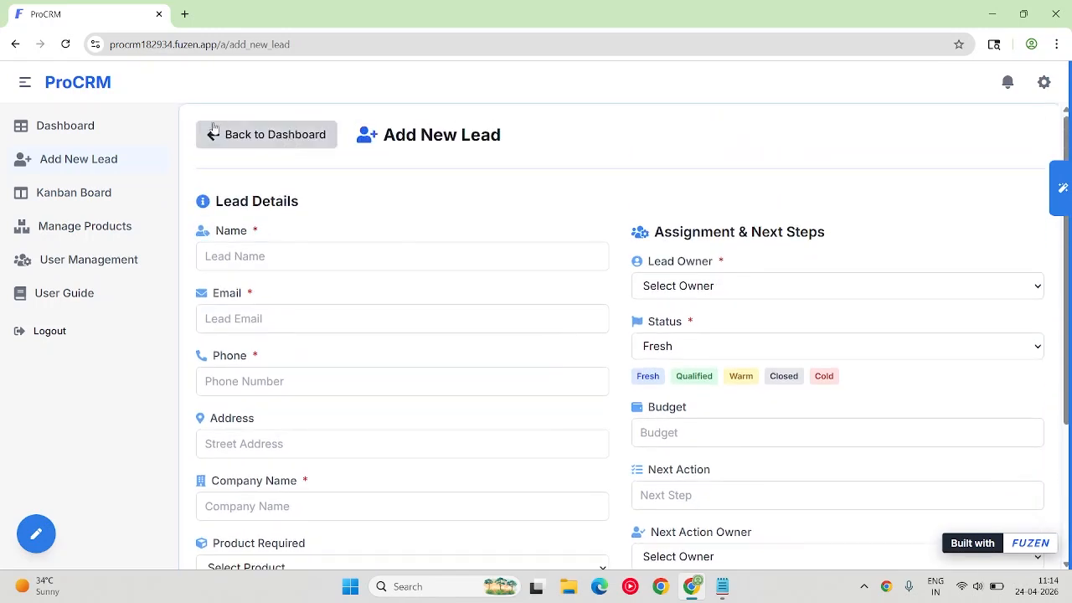
Open the TechMinds lead from the dashboard and review its contact, product, budget and next action details.
{"action": "left_click", "coordinate": [88, 125]}
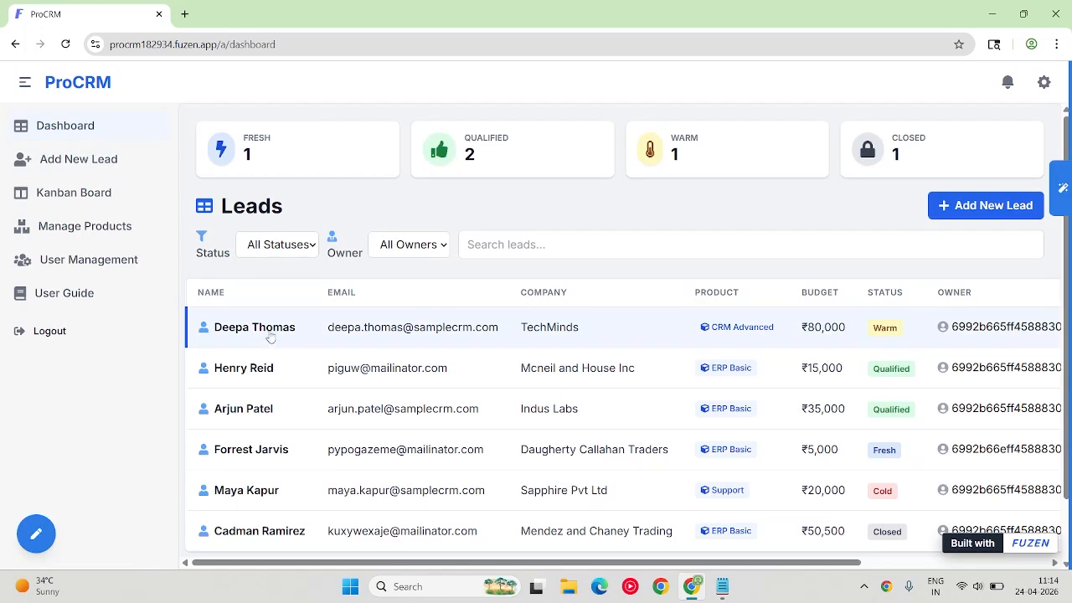
{"action": "left_click", "coordinate": [269, 336]}
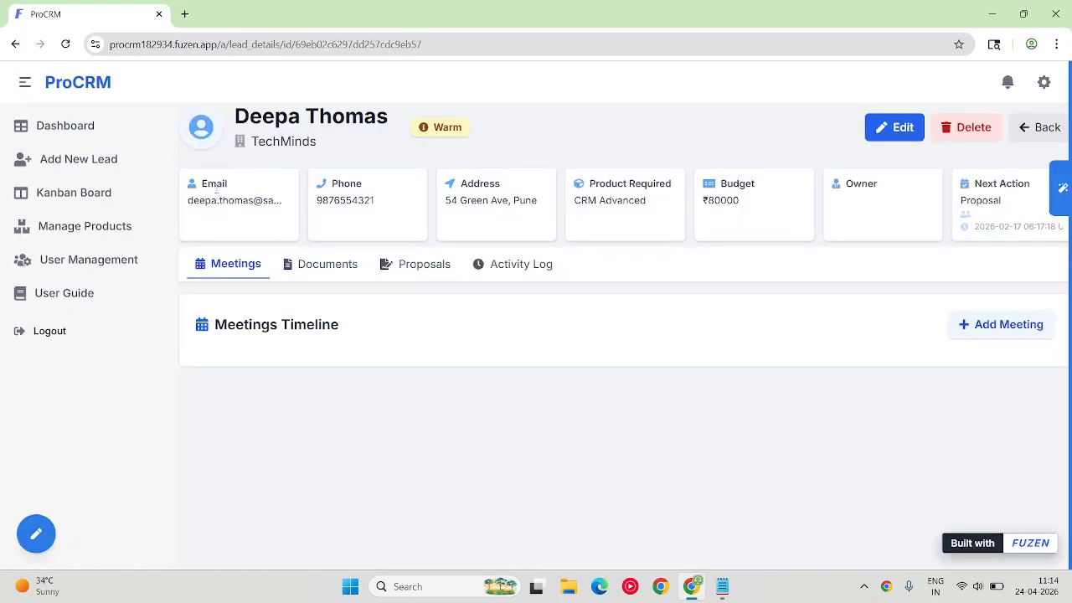
{"action": "left_click_drag", "start_coordinate": [216, 189], "coordinate": [993, 263]}
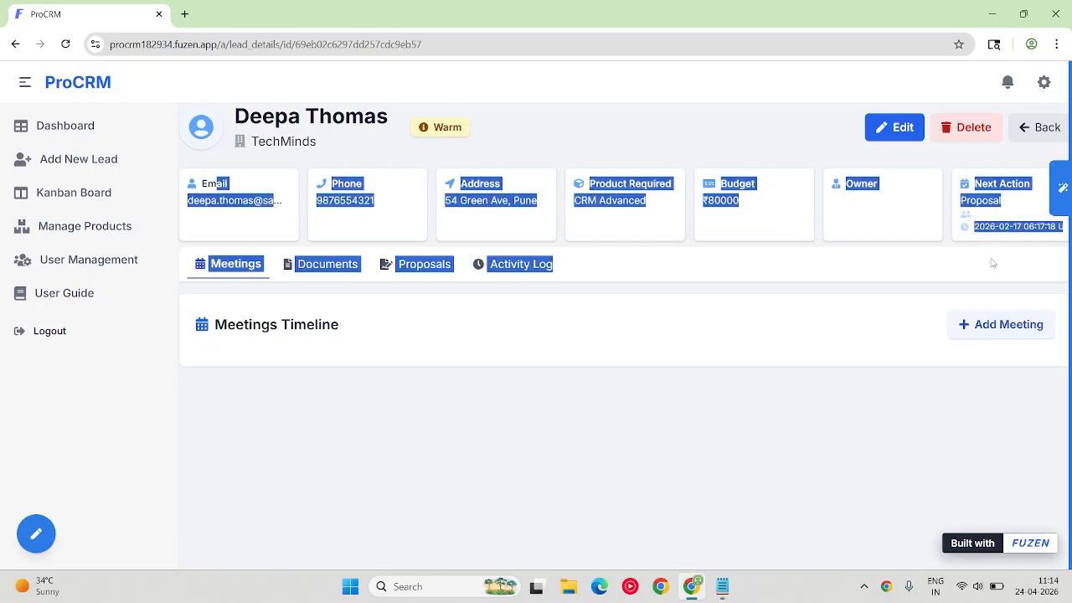
{"action": "left_click", "coordinate": [381, 365]}
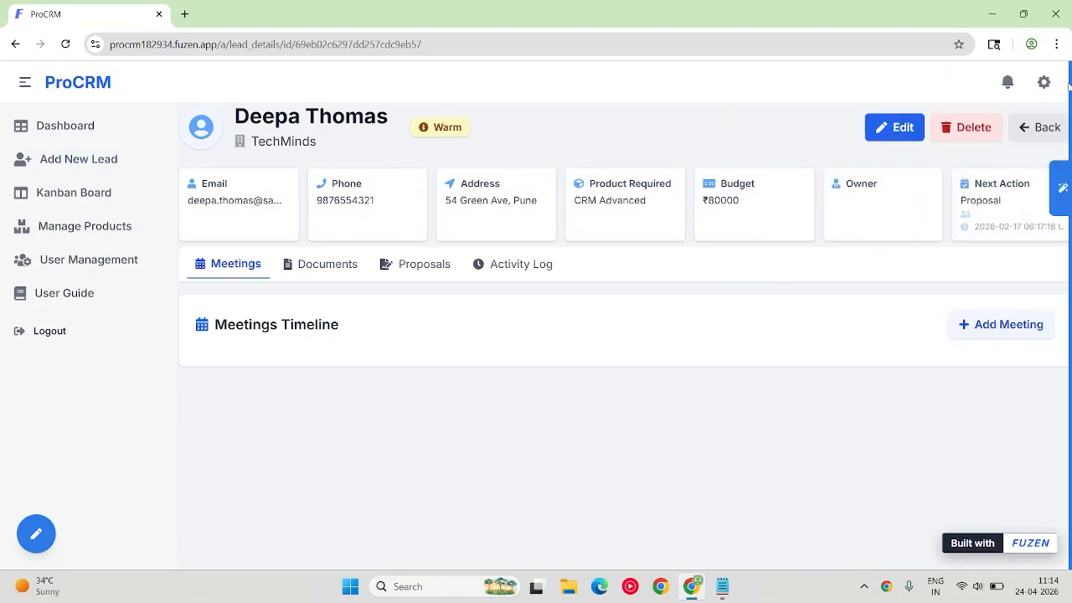
Open the TechMinds lead for editing and set its next action to "Follow up".
{"action": "left_click", "coordinate": [897, 131]}
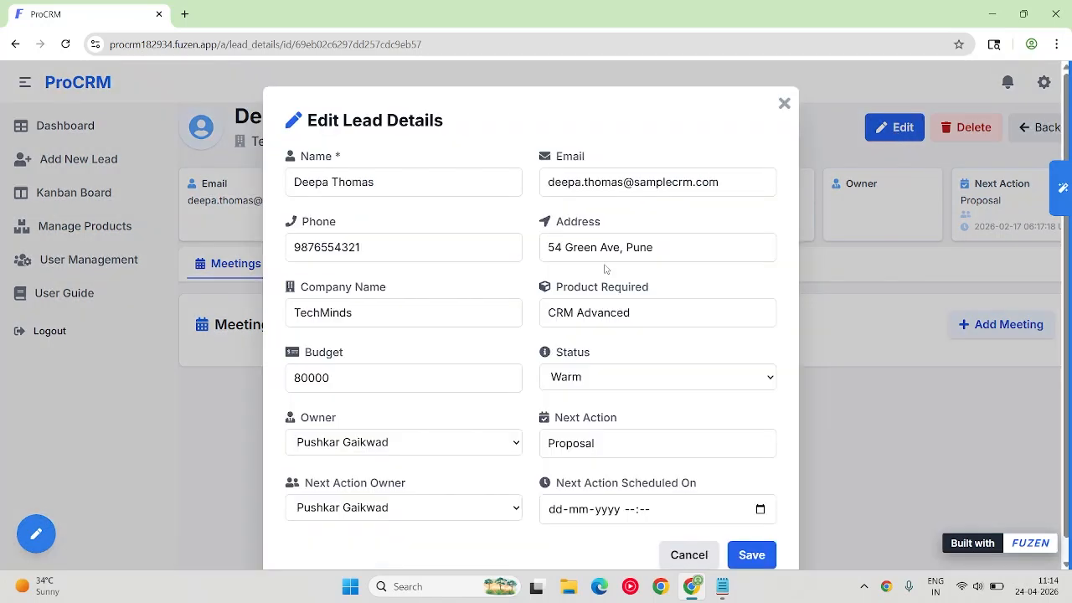
{"action": "scroll", "coordinate": [605, 310], "scroll_direction": "down", "scroll_amount": 1}
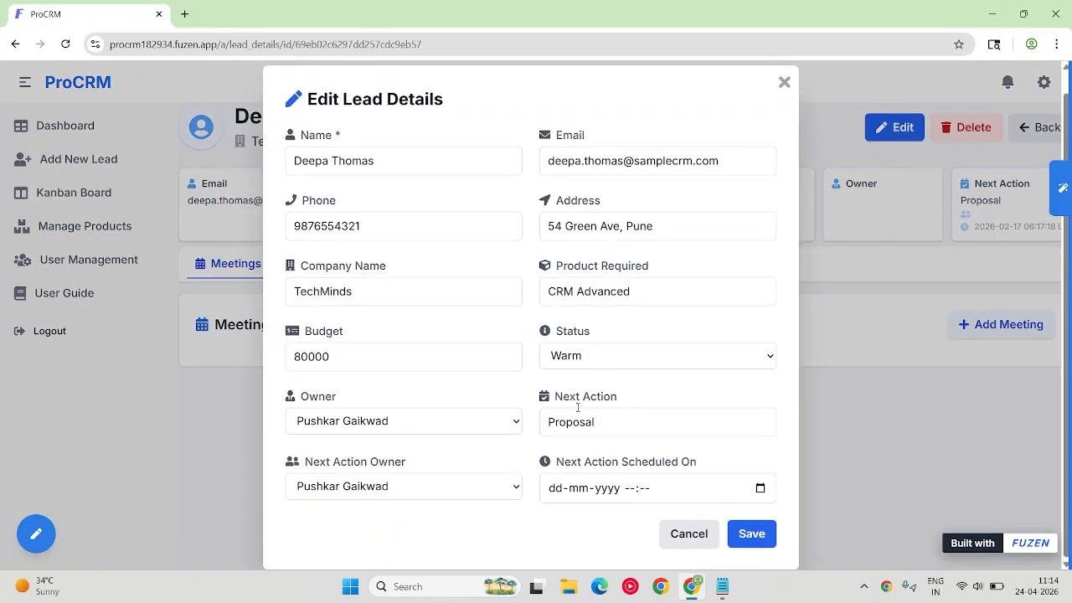
{"action": "left_click_drag", "start_coordinate": [600, 416], "coordinate": [483, 421]}
{"action": "type", "text": "F"}
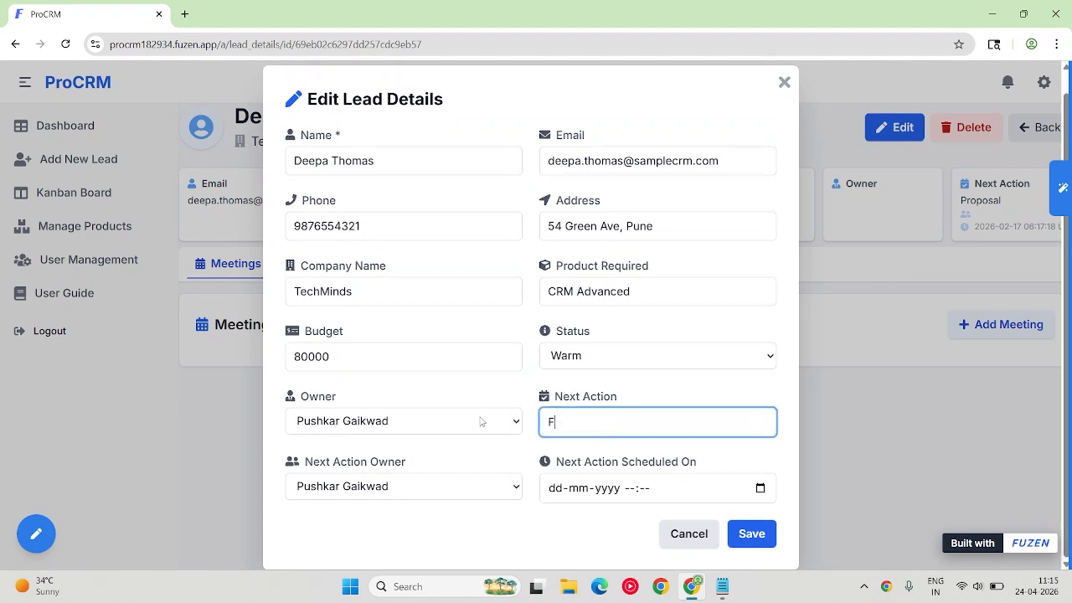
{"action": "type", "text": "ollow up"}
{"action": "key", "text": "Tab"}
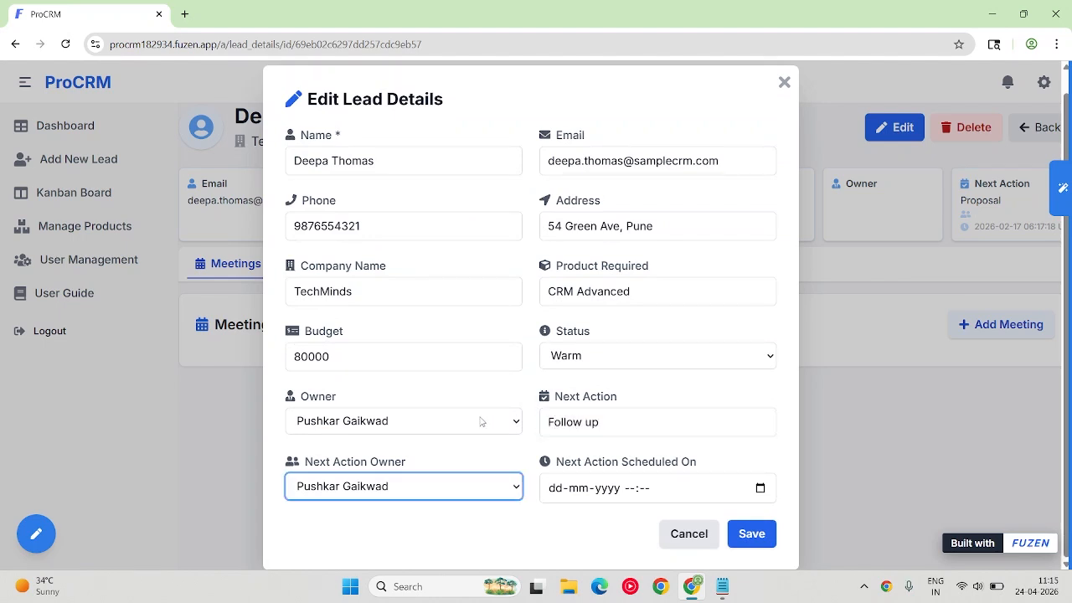
Schedule the lead's next action for 24-04-2026 at 10:00 and save the lead.
{"action": "left_click", "coordinate": [758, 492]}
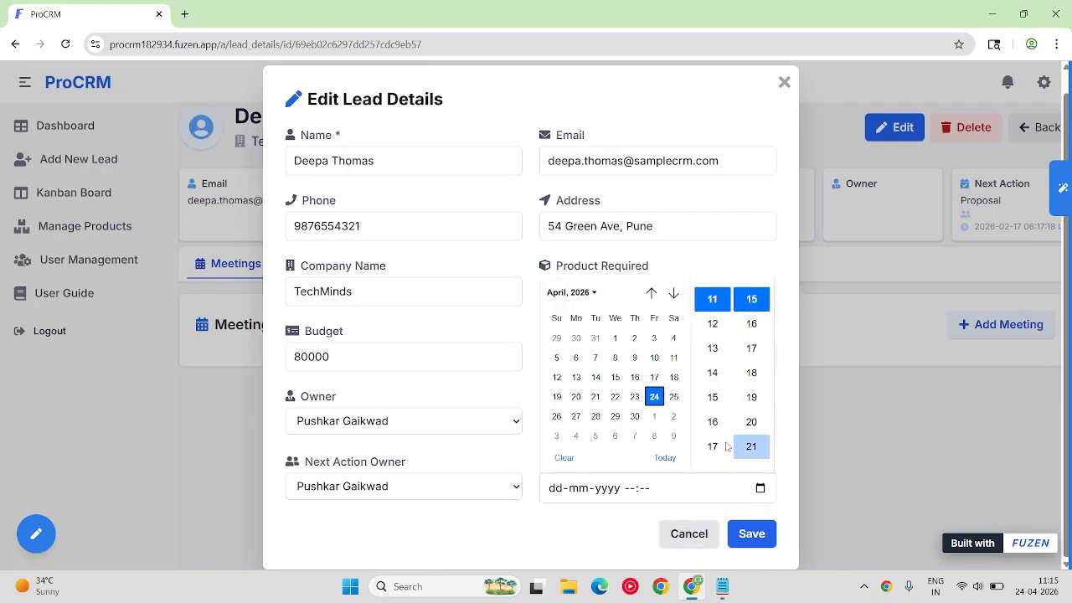
{"action": "left_click", "coordinate": [655, 398]}
{"action": "left_click", "coordinate": [598, 541]}
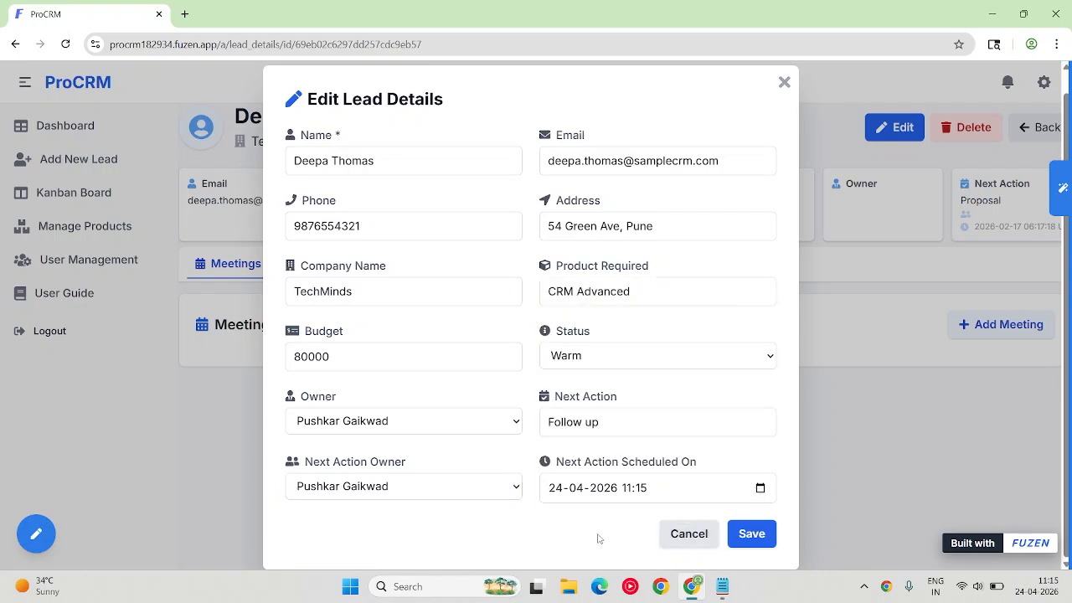
{"action": "left_click", "coordinate": [630, 488]}
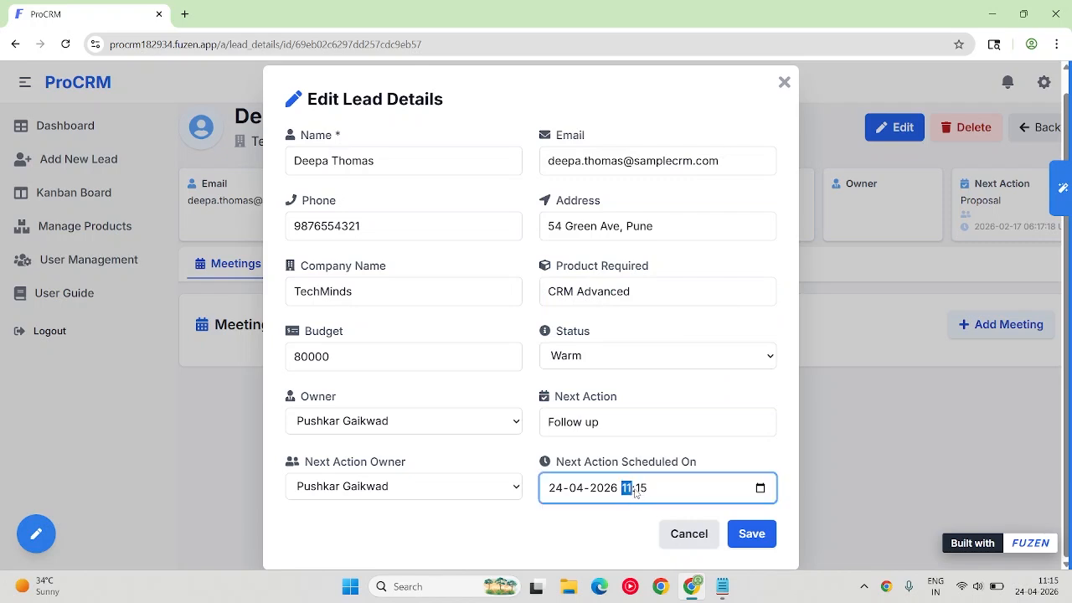
{"action": "type", "text": "10:00"}
{"action": "left_click", "coordinate": [753, 534]}
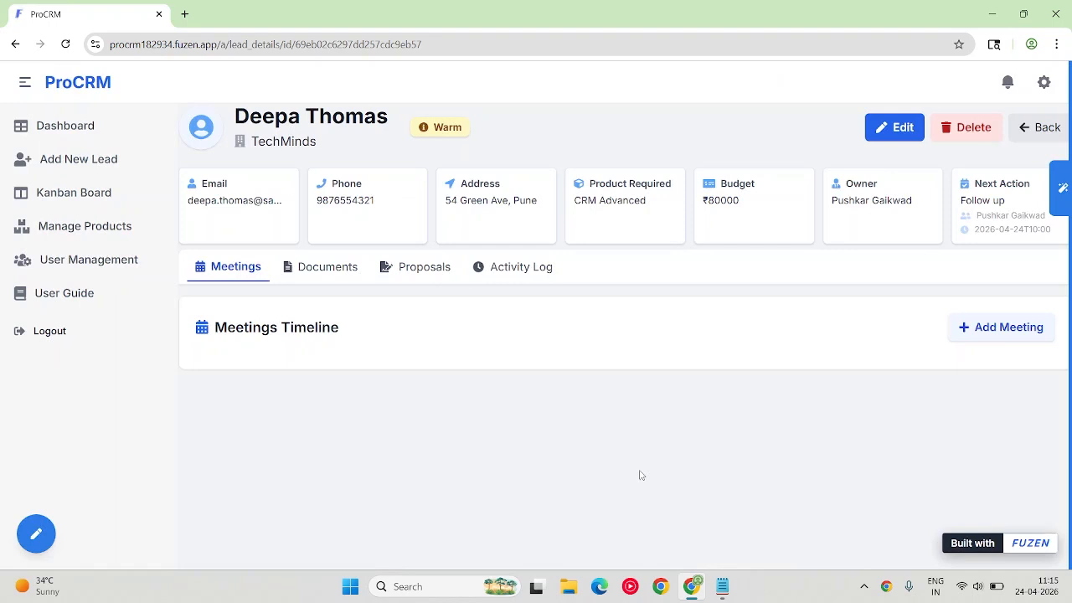
Reopen the lead's edit form, check the name, next action and scheduled date, and save it without changes.
{"action": "left_click", "coordinate": [888, 141]}
{"action": "scroll", "coordinate": [589, 422], "scroll_direction": "down", "scroll_amount": 1}
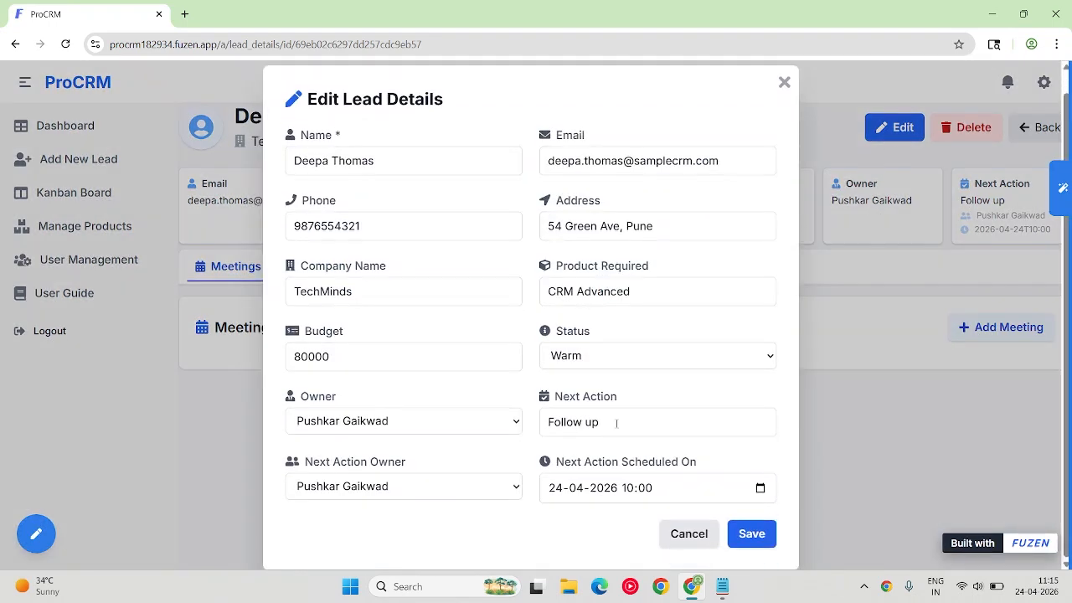
{"action": "triple_click", "coordinate": [617, 423]}
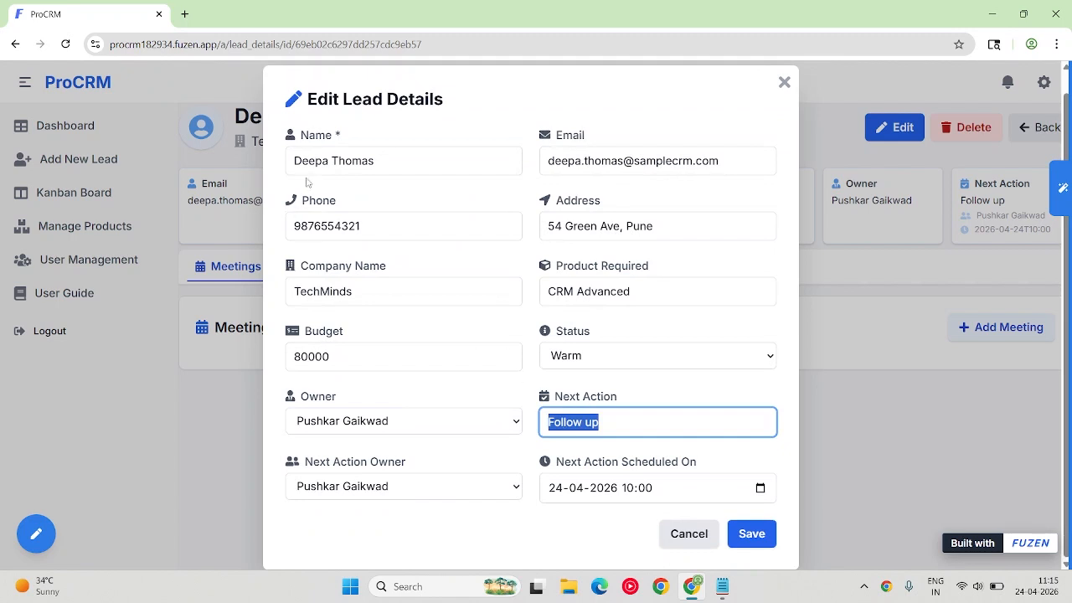
{"action": "left_click_drag", "start_coordinate": [381, 161], "coordinate": [198, 162]}
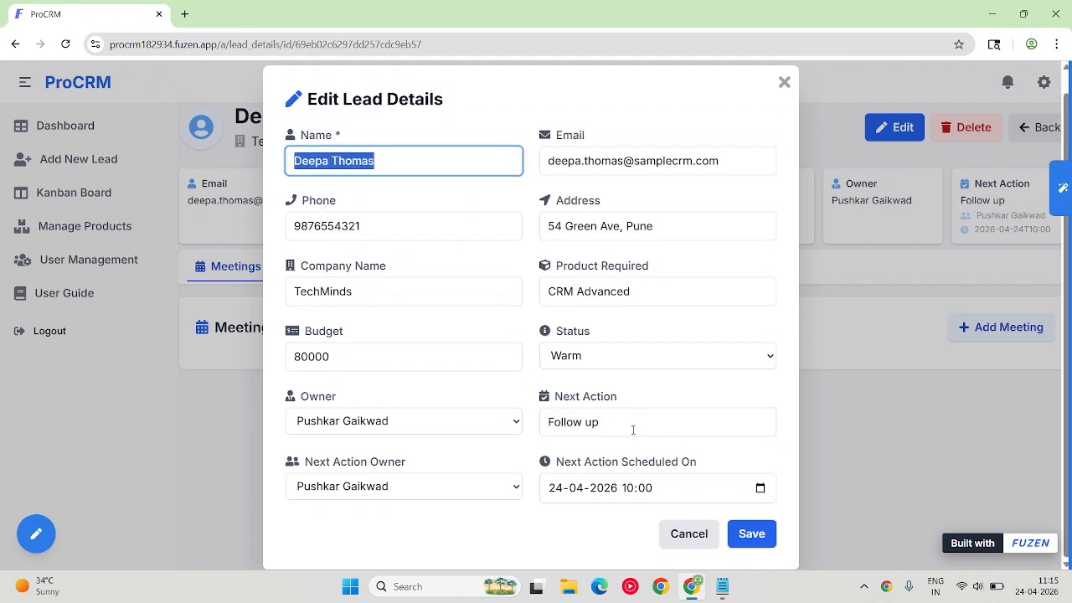
{"action": "left_click_drag", "start_coordinate": [633, 429], "coordinate": [503, 423]}
{"action": "left_click_drag", "start_coordinate": [674, 500], "coordinate": [517, 495]}
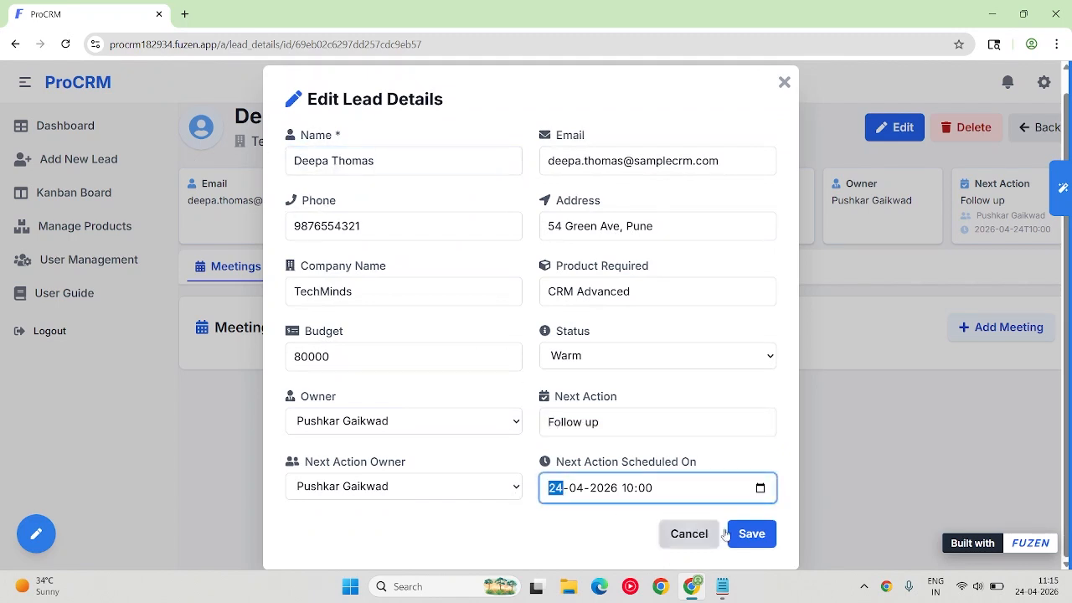
{"action": "left_click", "coordinate": [754, 535]}
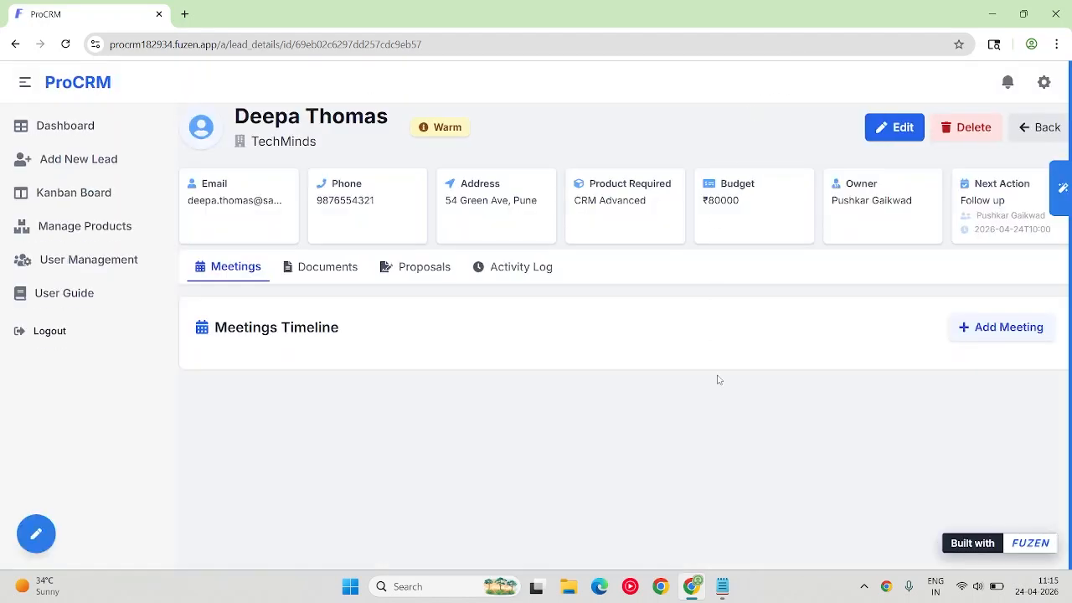
Open the Daily Follow-Up Reminders workflow from the app's list of workflows.
{"action": "left_click", "coordinate": [36, 533]}
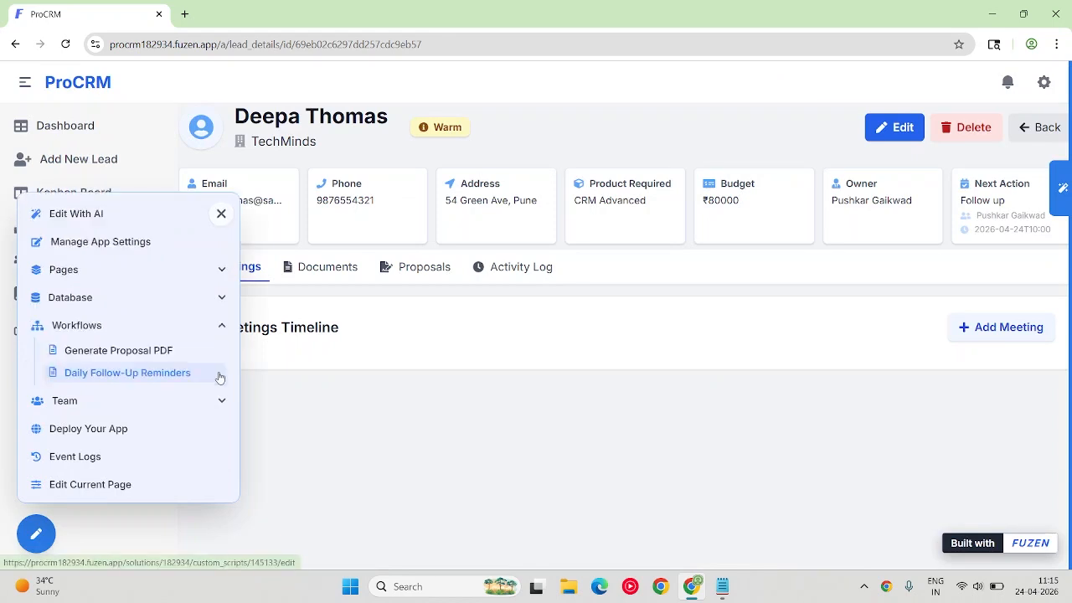
{"action": "left_click", "coordinate": [218, 373]}
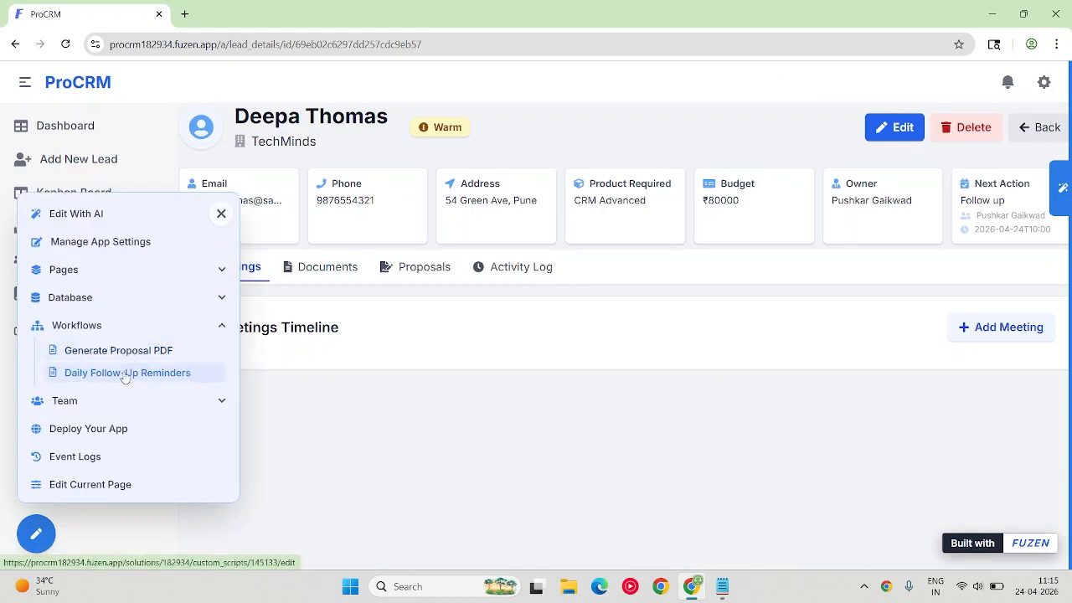
{"action": "left_click", "coordinate": [124, 373]}
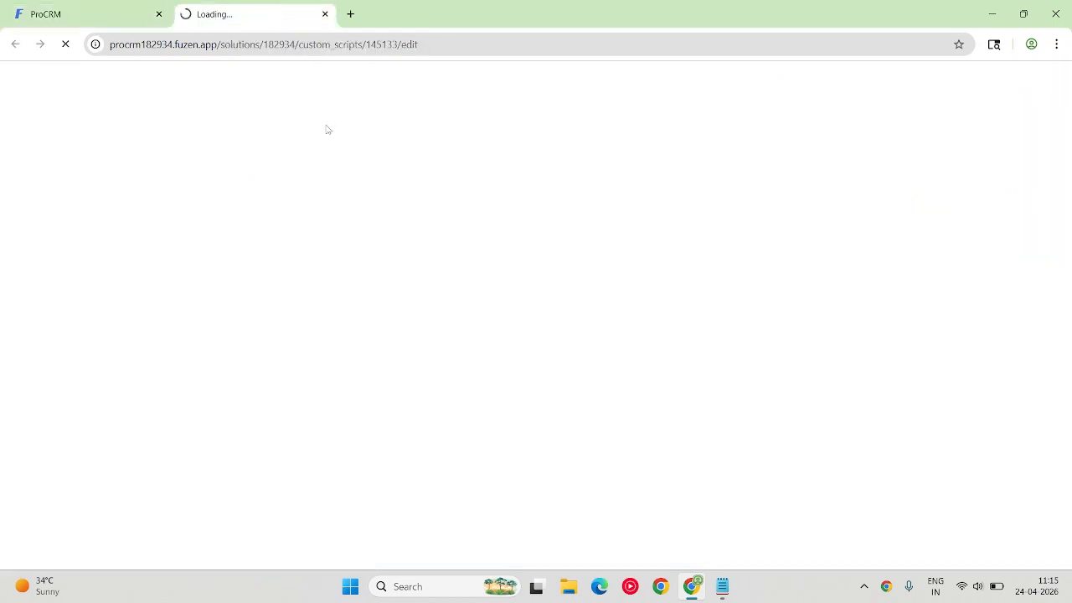
Return to the CRM's dashboard and review the workflow creation entry in the AI chat, then close the chat.
{"action": "left_click", "coordinate": [101, 9]}
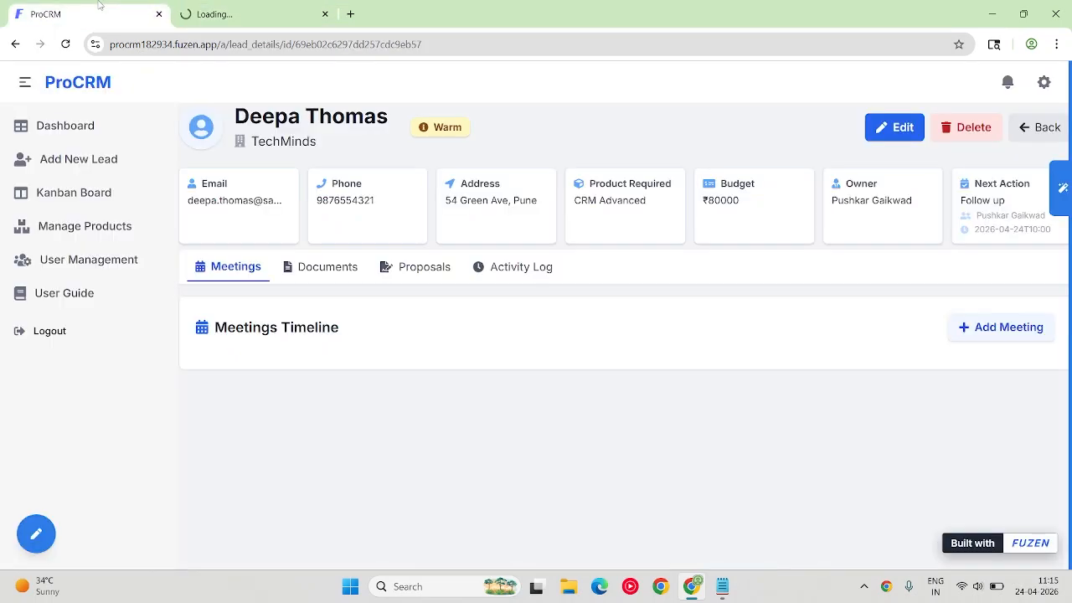
{"action": "left_click", "coordinate": [92, 132]}
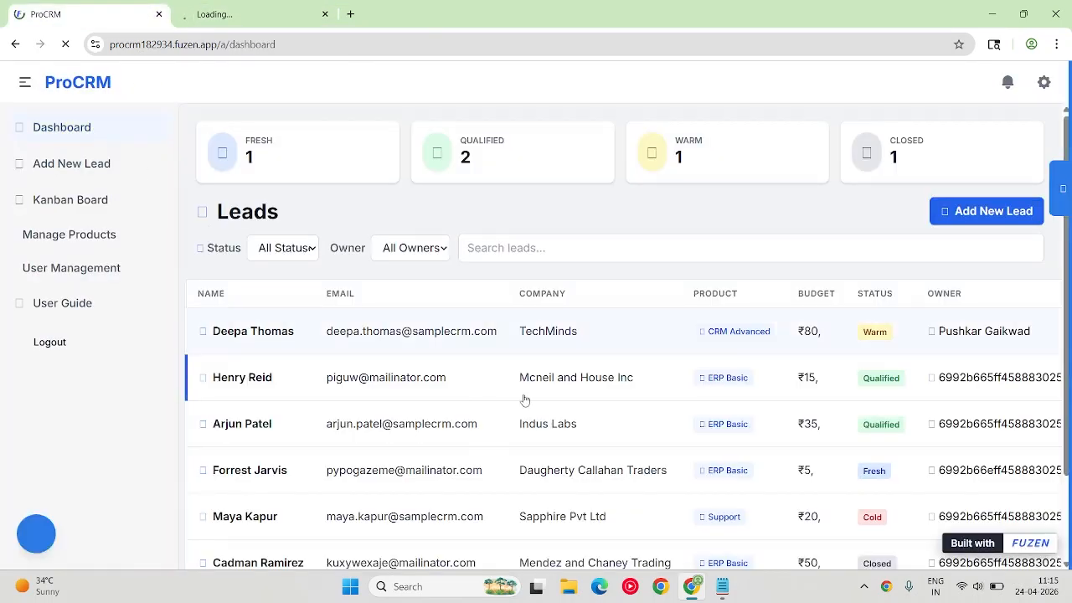
{"action": "left_click", "coordinate": [1057, 187]}
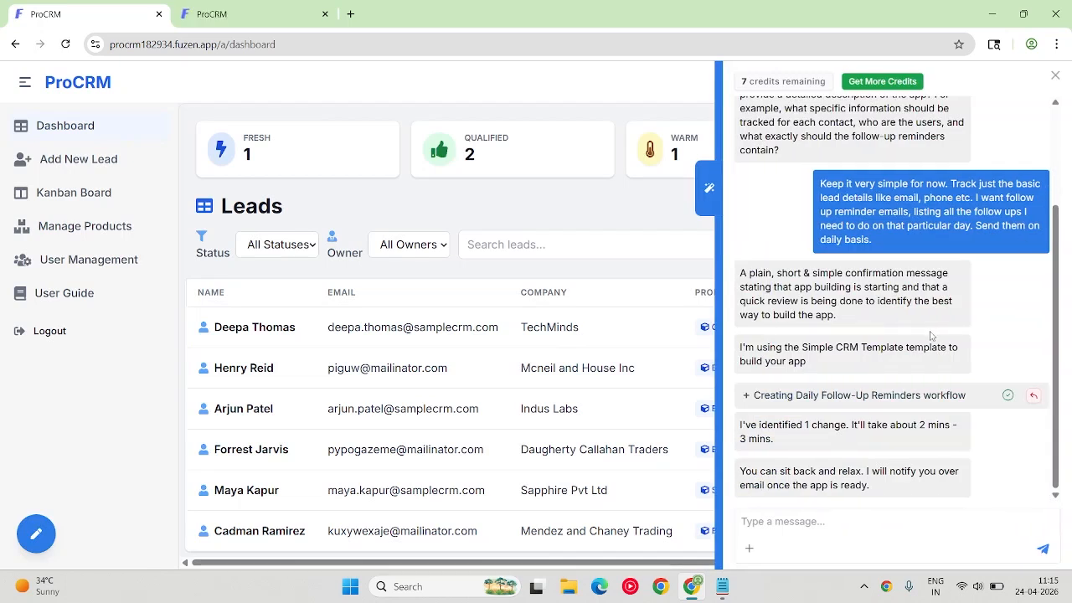
{"action": "left_click", "coordinate": [657, 217]}
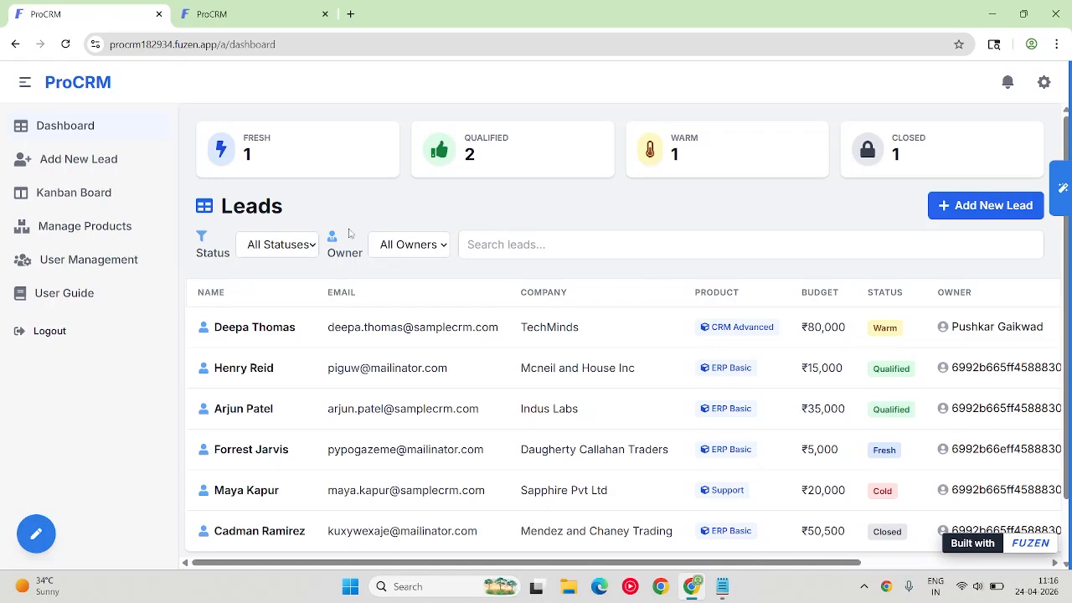
{"action": "mouse_move", "coordinate": [1062, 194]}
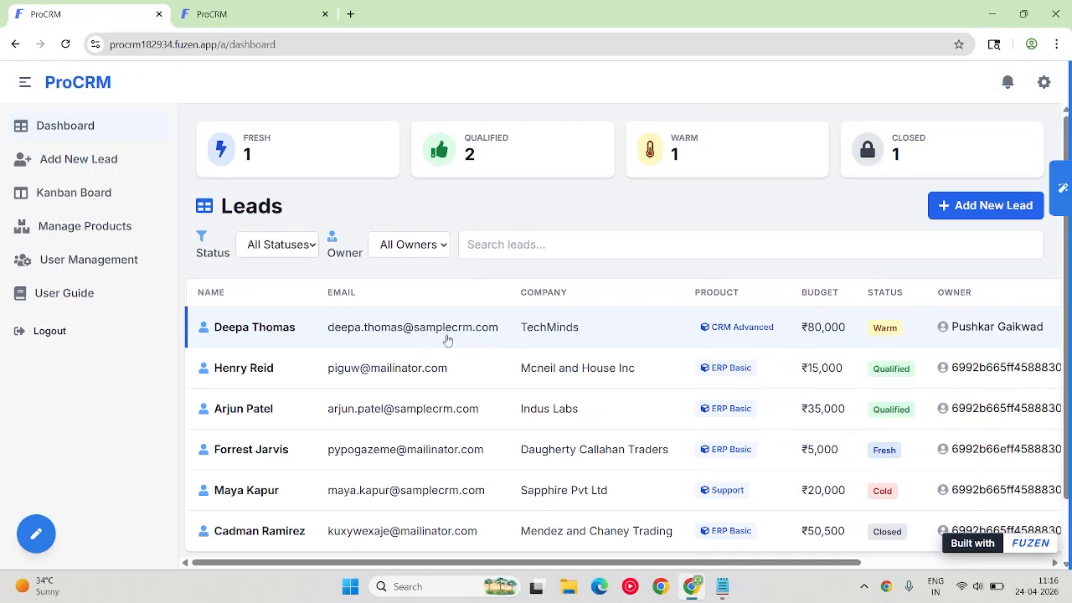
Try to save and test the Daily Follow-Up Reminders workflow, and read which required fields are missing.
{"action": "left_click", "coordinate": [276, 11]}
{"action": "left_click", "coordinate": [433, 146]}
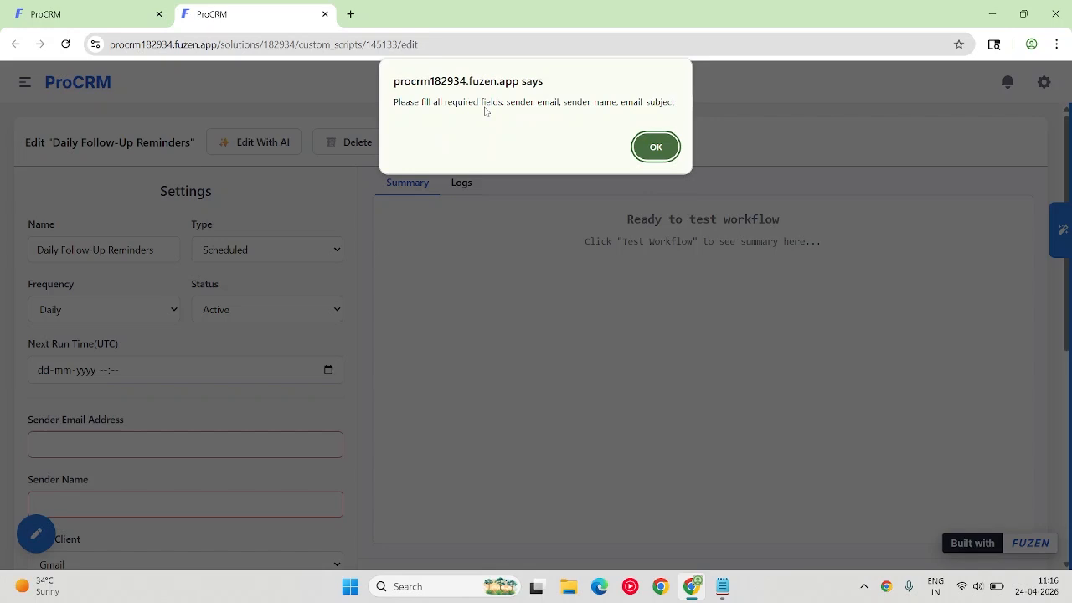
{"action": "key", "text": "Return"}
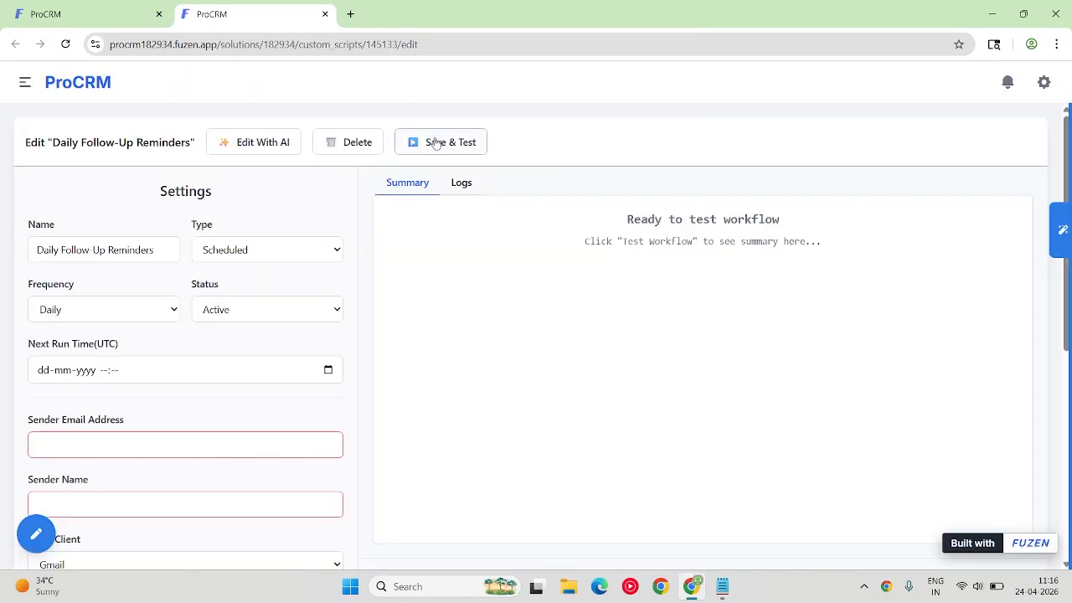
{"action": "left_click", "coordinate": [428, 144]}
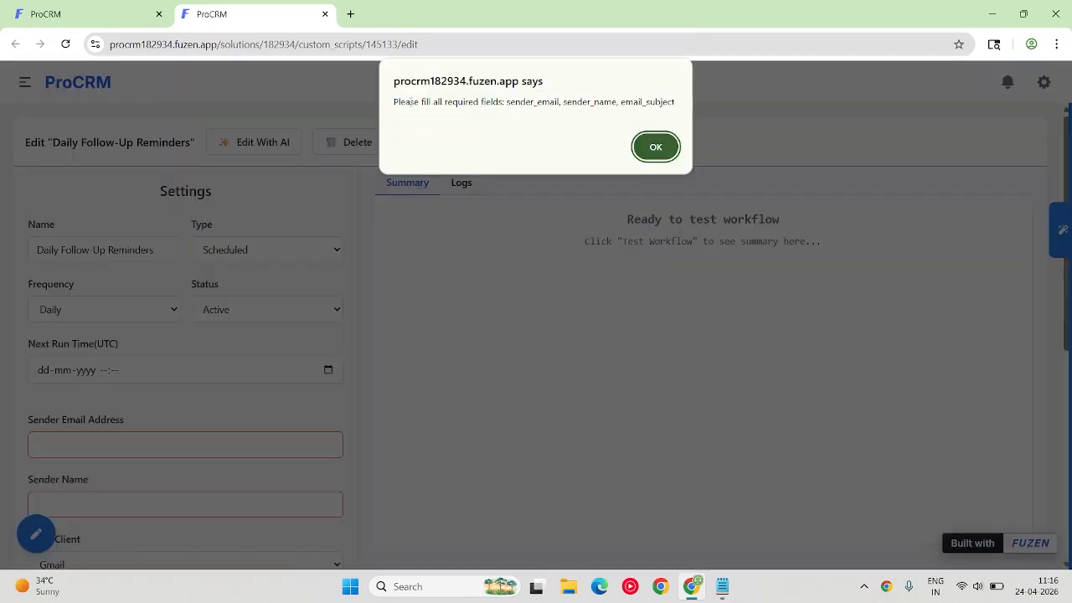
{"action": "left_click_drag", "start_coordinate": [395, 101], "coordinate": [650, 111]}
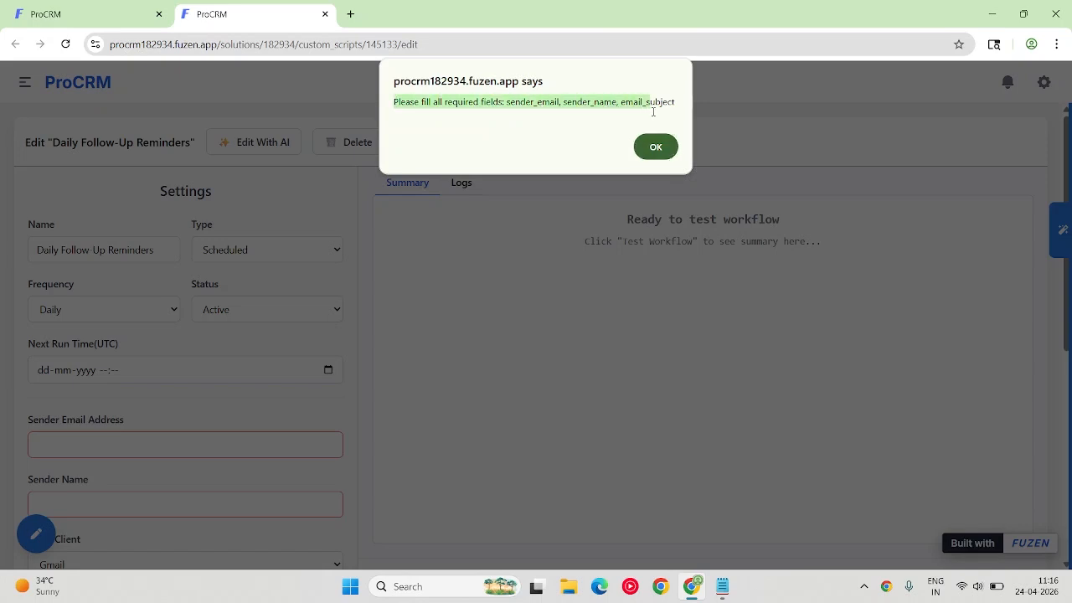
{"action": "left_click", "coordinate": [660, 148]}
Fill in the workflow's sender email address and sender name, keeping Gmail as the email client.
{"action": "scroll", "coordinate": [228, 275], "scroll_direction": "down", "scroll_amount": 2}
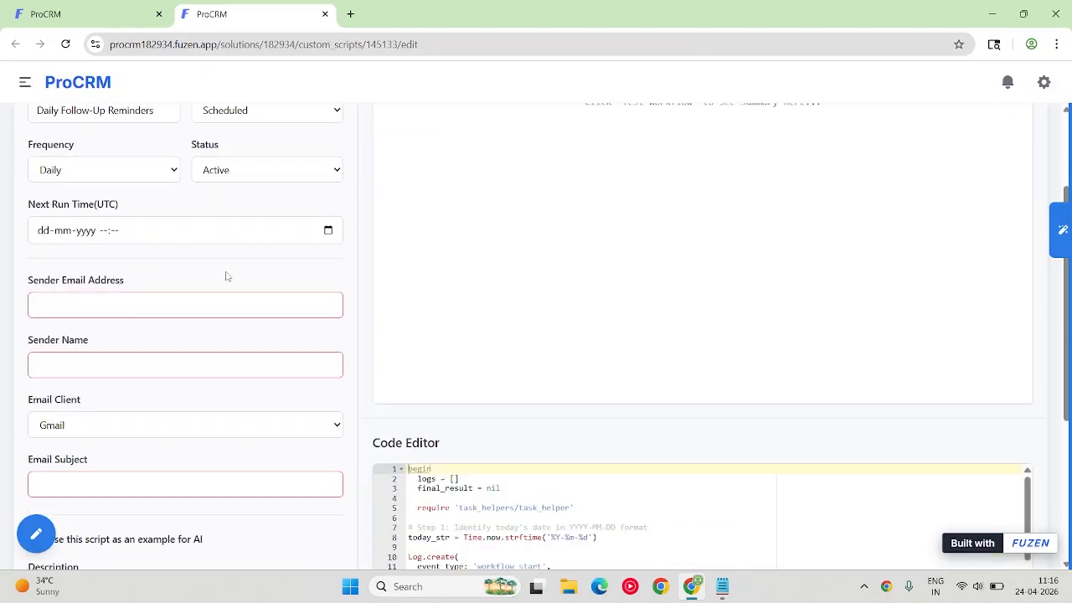
{"action": "scroll", "coordinate": [67, 301], "scroll_direction": "down", "scroll_amount": 2}
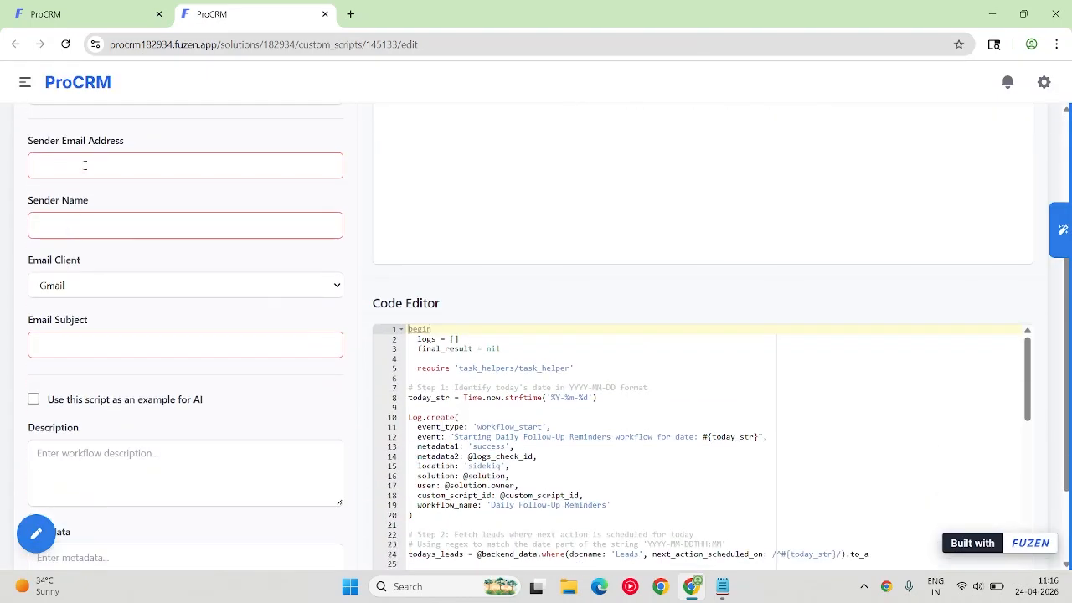
{"action": "left_click", "coordinate": [85, 165]}
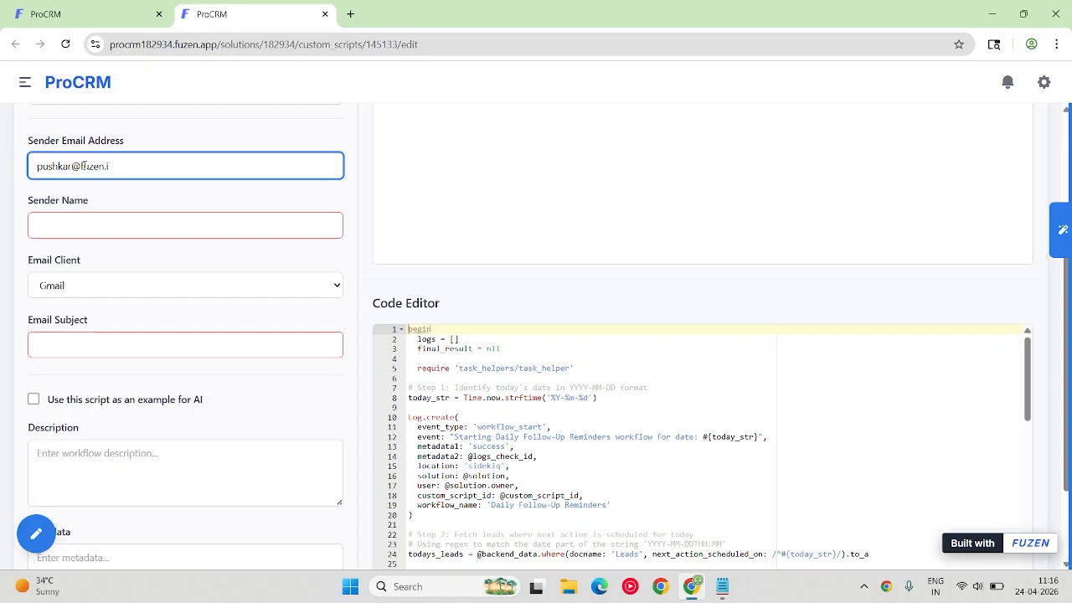
{"action": "key", "text": "Tab"}
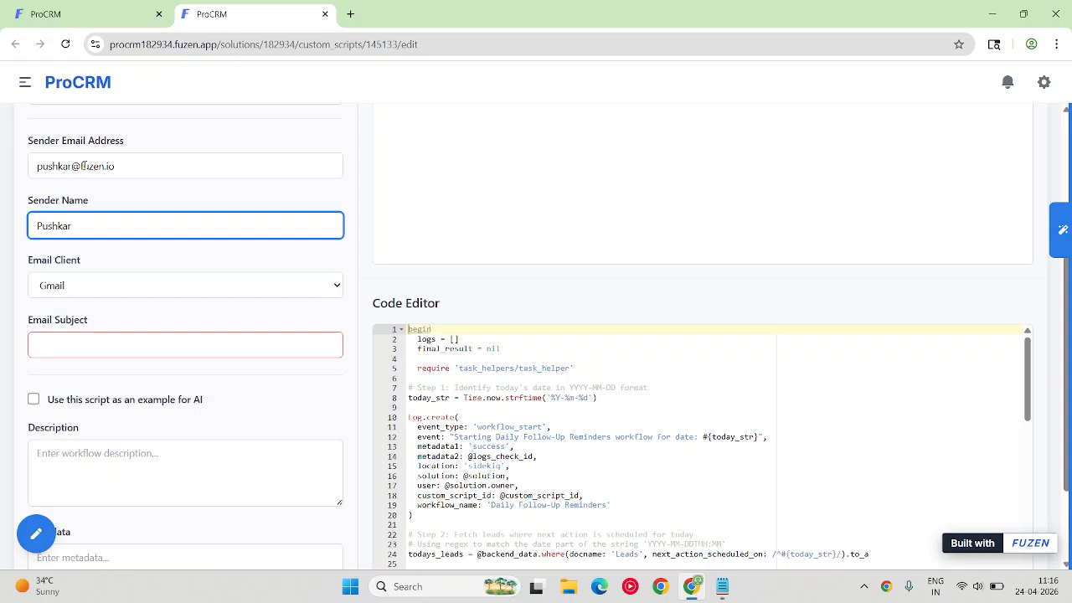
{"action": "type", "text": "Gaikwad"}
{"action": "key", "text": "Tab"}
{"action": "key", "text": "Tab"}
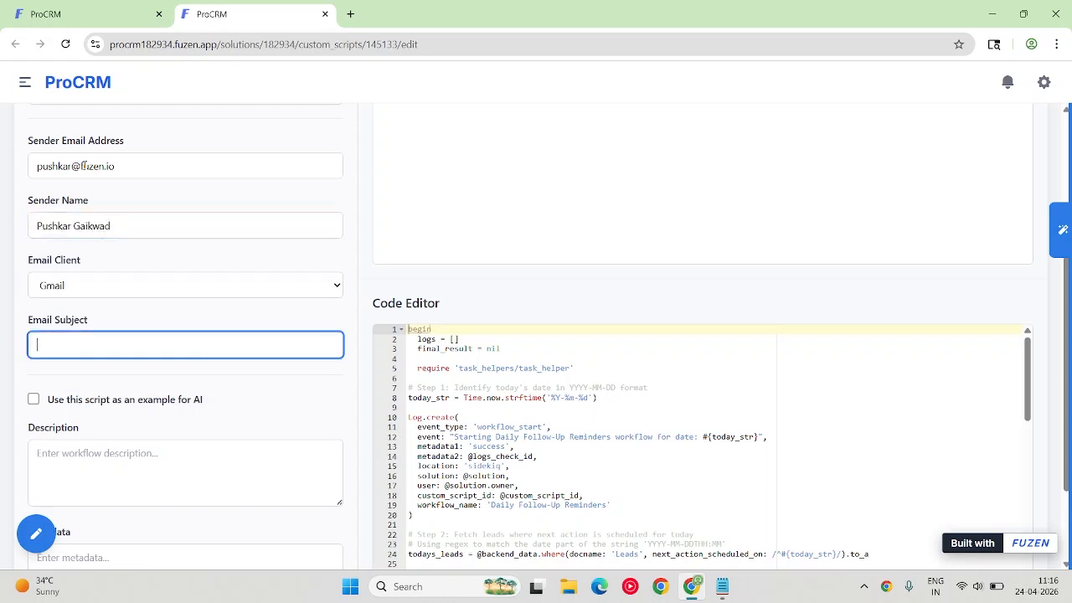
Set the email subject to "Follow up reminders", and save and test the workflow.
{"action": "type", "text": "Follow up reminders"}
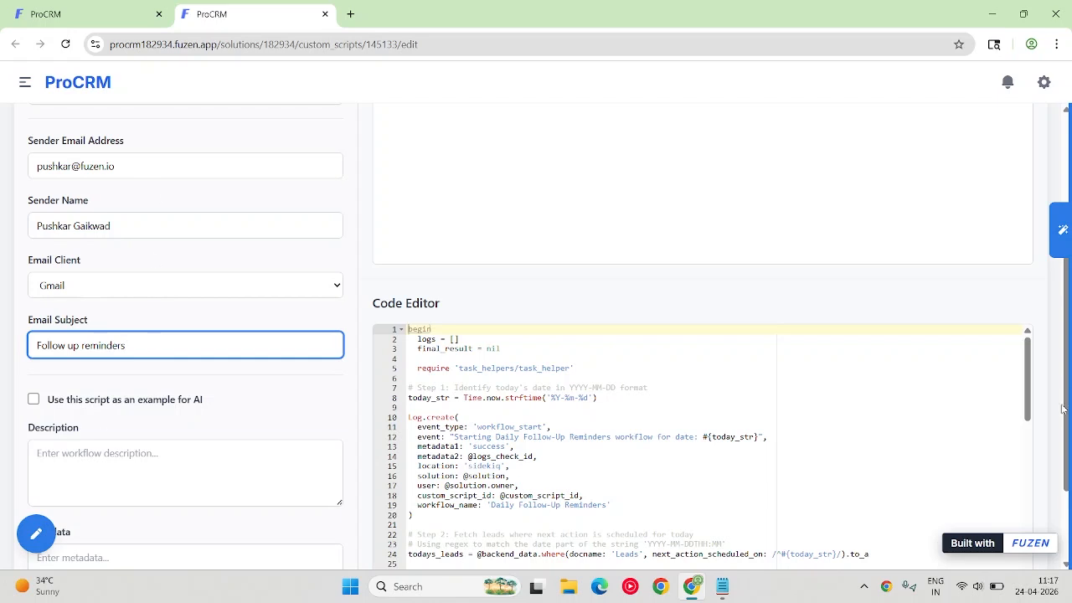
{"action": "scroll", "coordinate": [745, 268], "scroll_direction": "up", "scroll_amount": 4}
{"action": "left_click", "coordinate": [442, 142]}
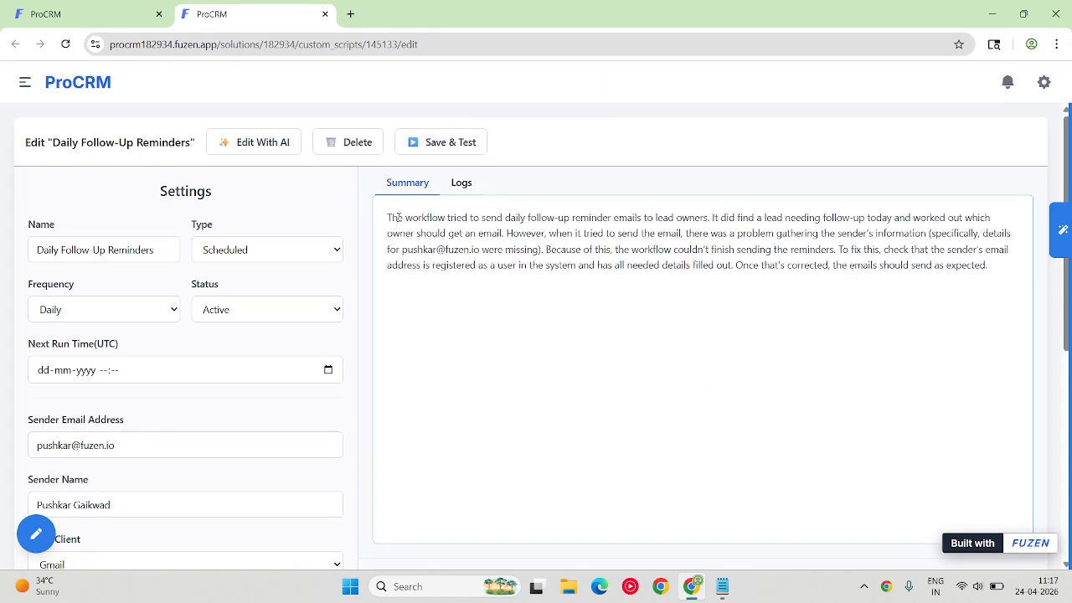
Read the summaries of the workflow's test runs, and copy the error details from the run's logs.
{"action": "left_click_drag", "start_coordinate": [391, 219], "coordinate": [1021, 265]}
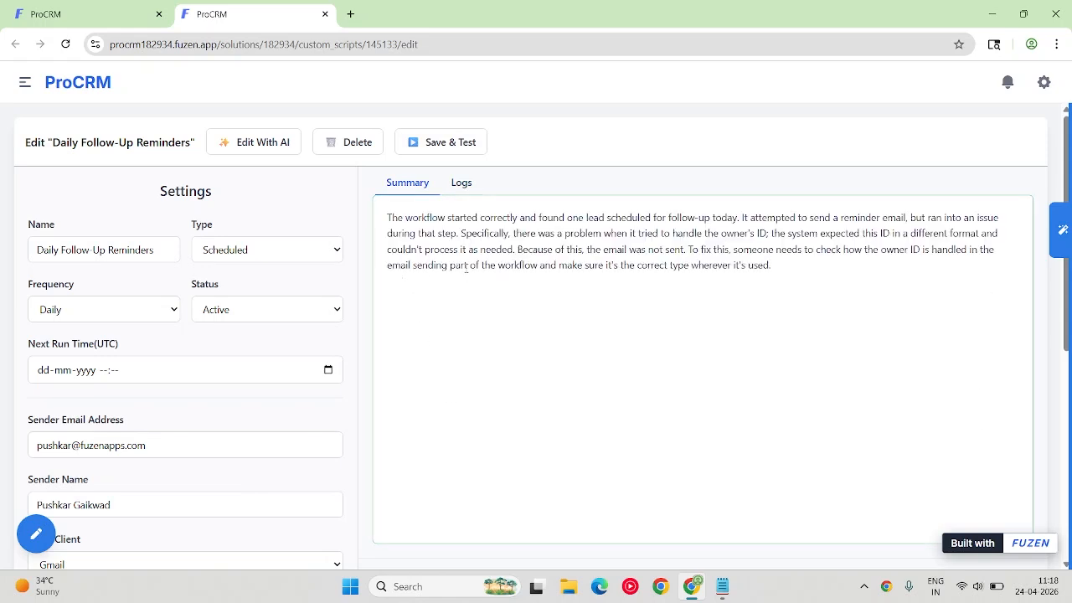
{"action": "left_click_drag", "start_coordinate": [462, 234], "coordinate": [993, 273]}
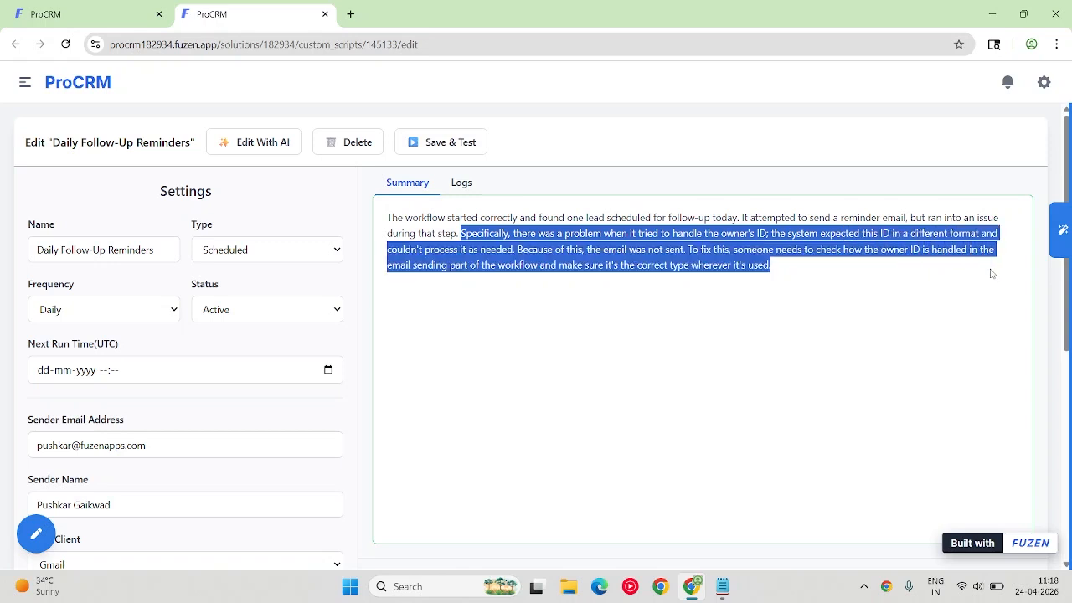
{"action": "left_click", "coordinate": [461, 182]}
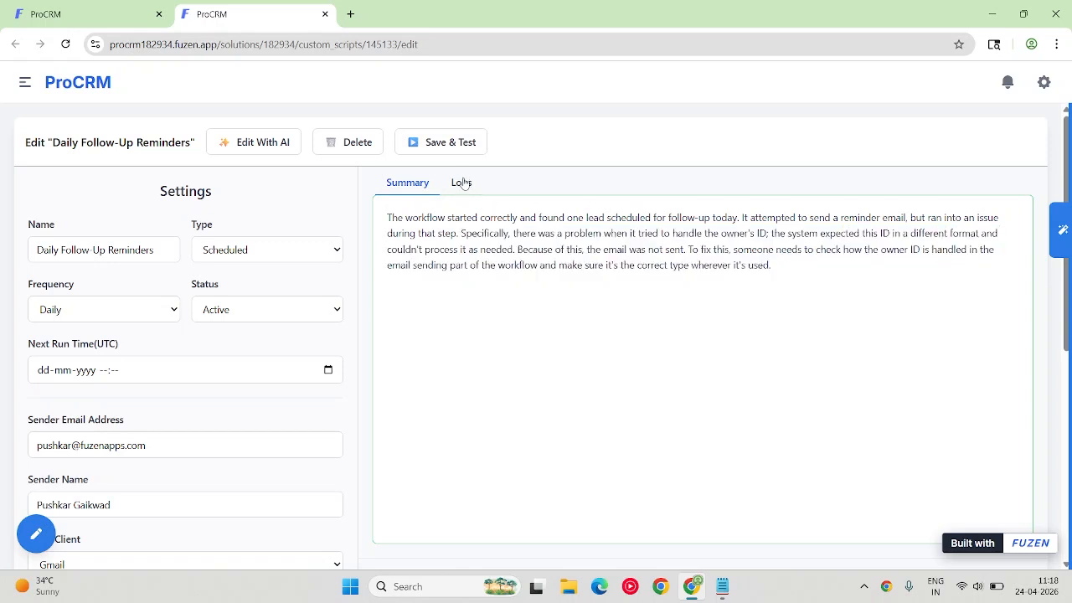
{"action": "scroll", "coordinate": [475, 303], "scroll_direction": "down", "scroll_amount": 3}
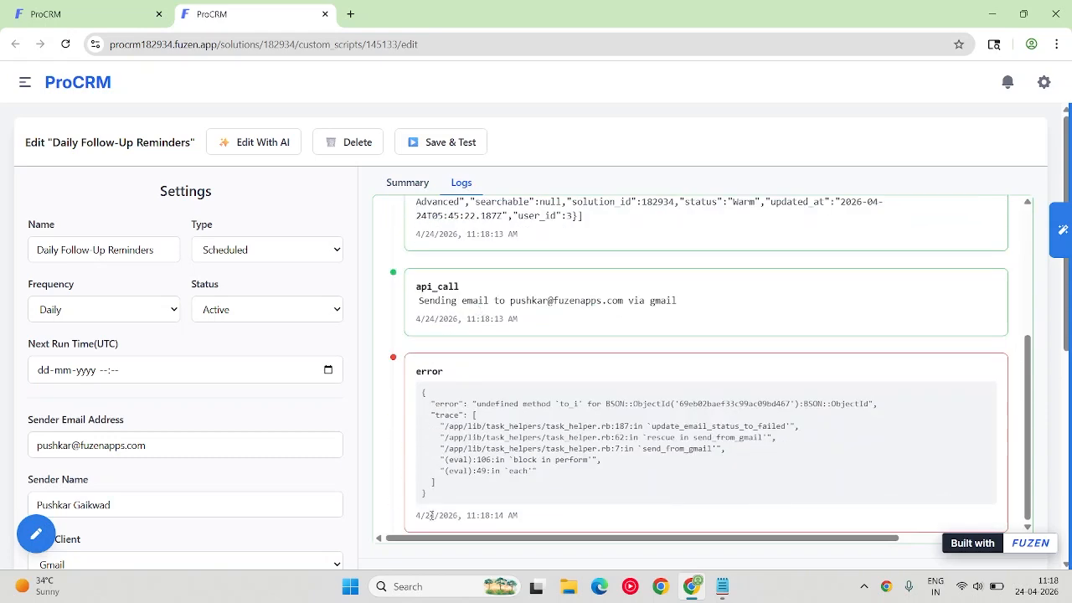
{"action": "left_click_drag", "start_coordinate": [437, 505], "coordinate": [411, 393]}
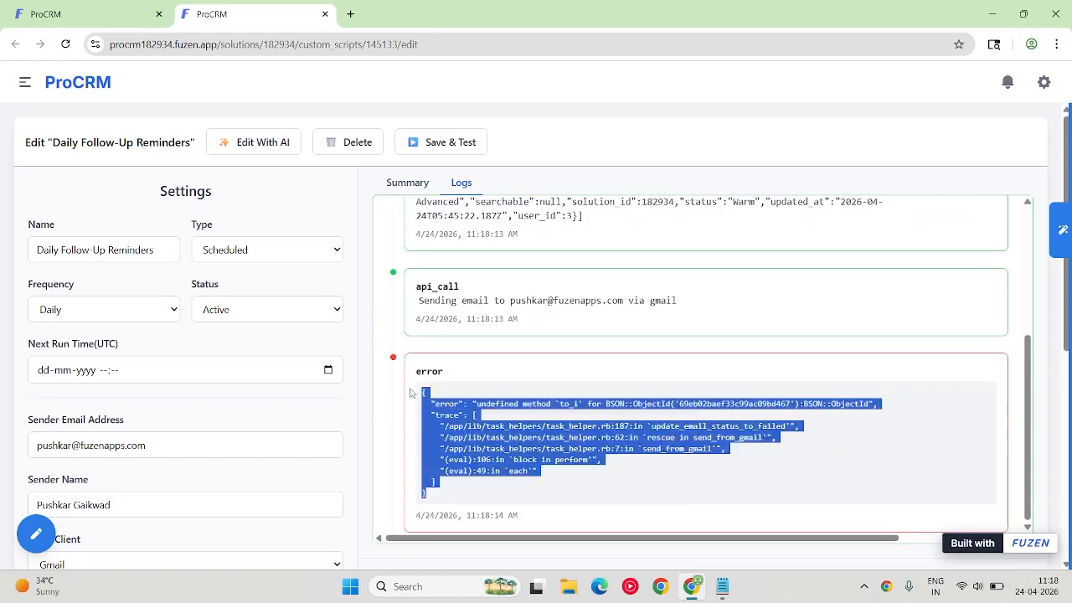
Send the AI chat the message "I got this error when testing the workflow -" followed by the copied error details.
{"action": "left_click", "coordinate": [1067, 250]}
{"action": "left_click", "coordinate": [803, 520]}
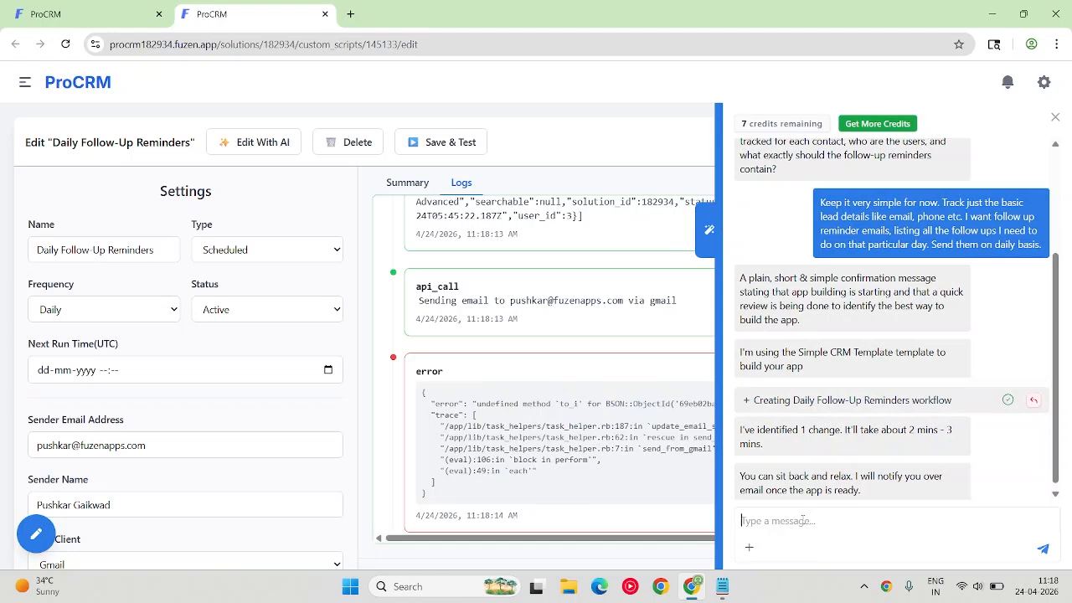
{"action": "type", "text": "I got this error when testing the workflow -"}
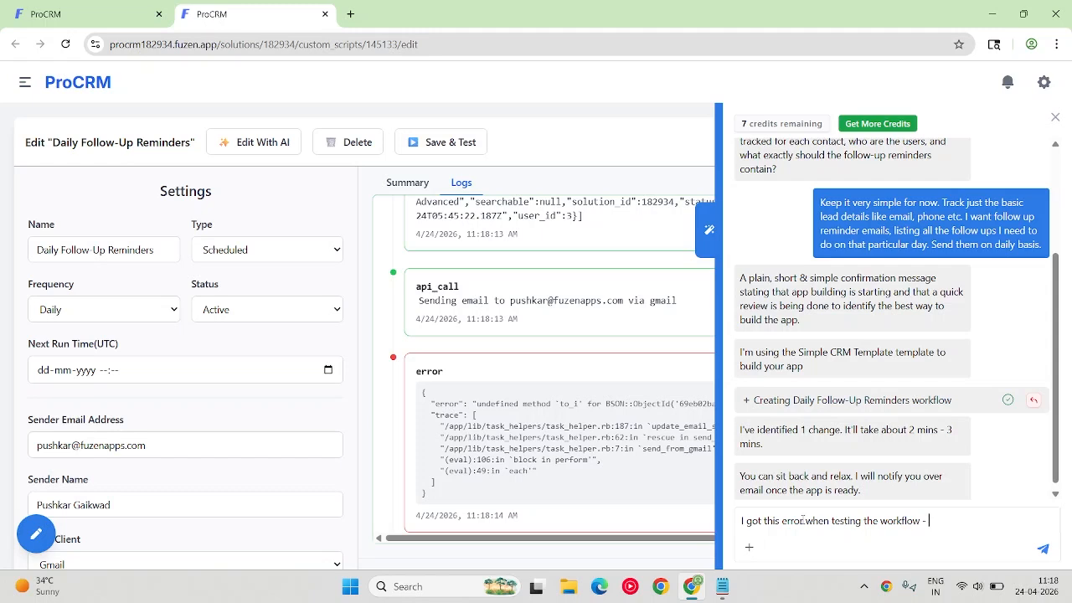
{"action": "key", "text": "shift+Return"}
{"action": "key", "text": "ctrl+v"}
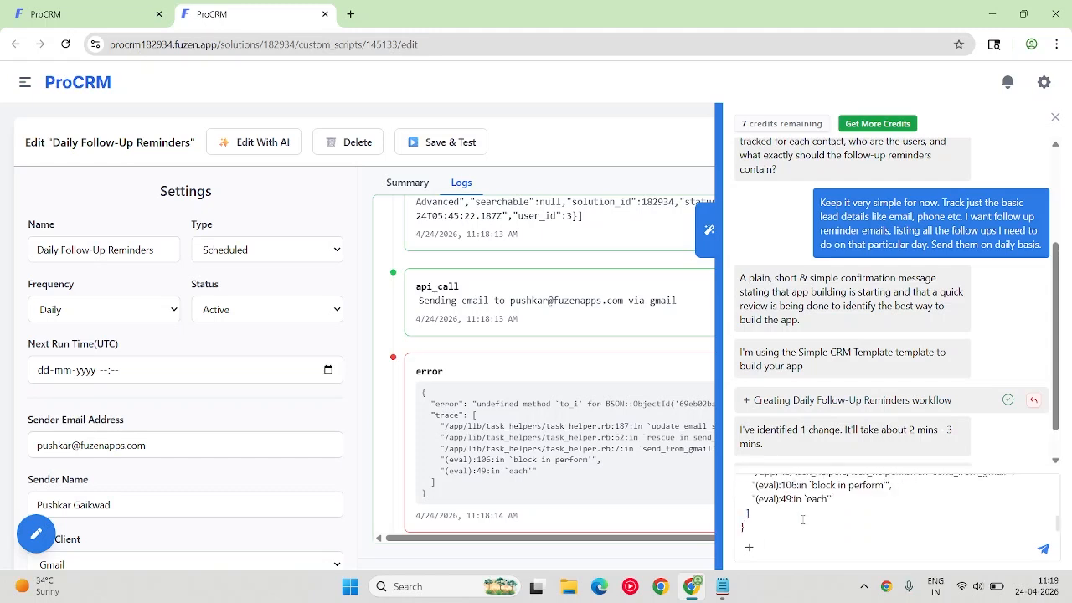
{"action": "left_click", "coordinate": [610, 414]}
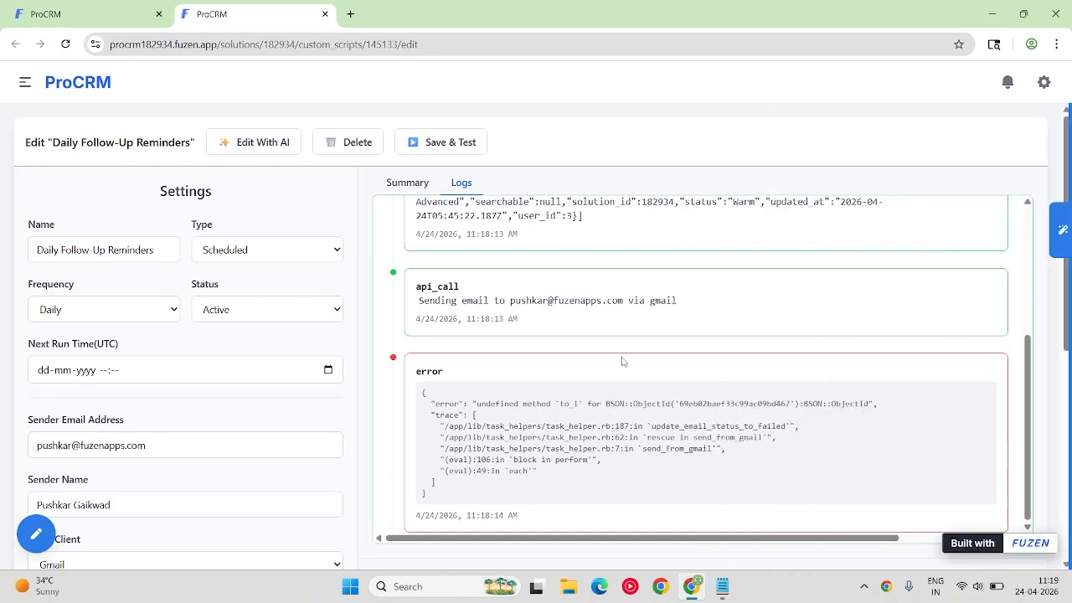
{"action": "left_click", "coordinate": [1061, 231]}
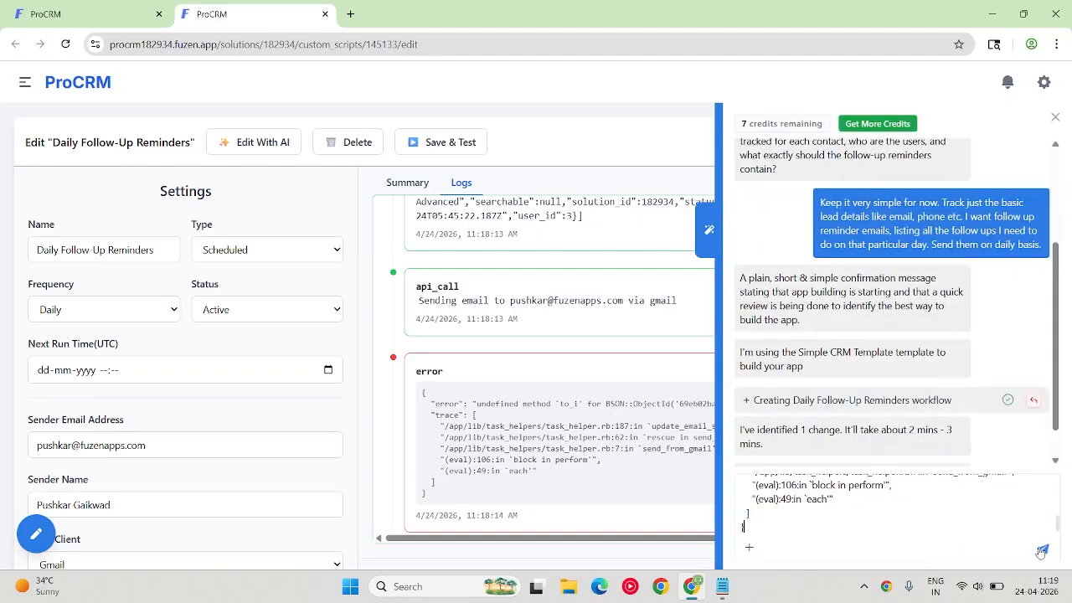
{"action": "left_click", "coordinate": [1043, 549]}
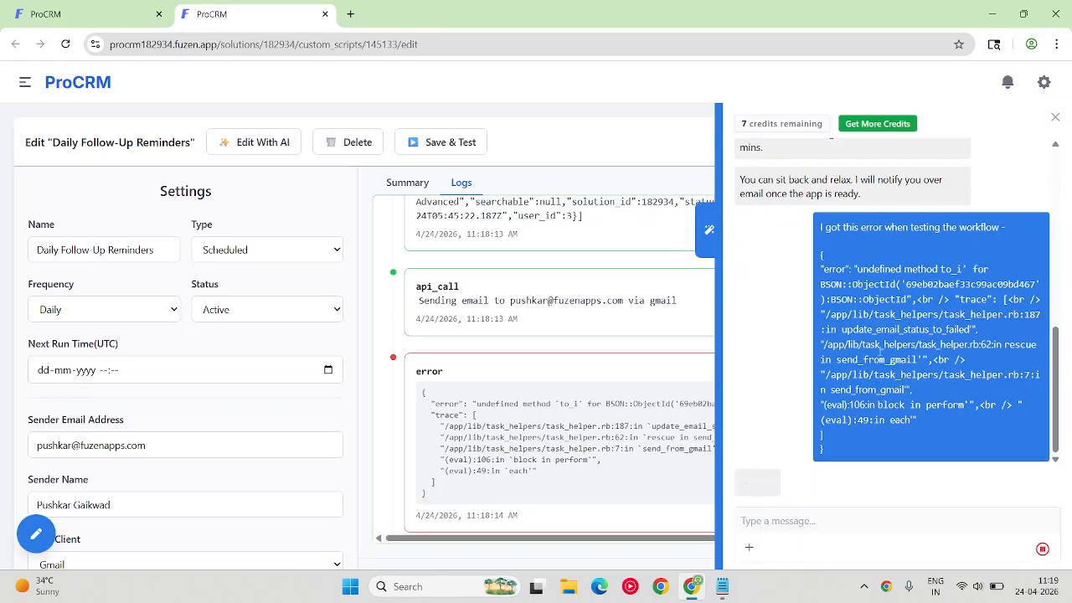
Examine the test run's logs, covering the fetched lead data, the email-sending call and the error trace.
{"action": "left_click", "coordinate": [493, 309]}
{"action": "scroll", "coordinate": [501, 351], "scroll_direction": "up", "scroll_amount": 3}
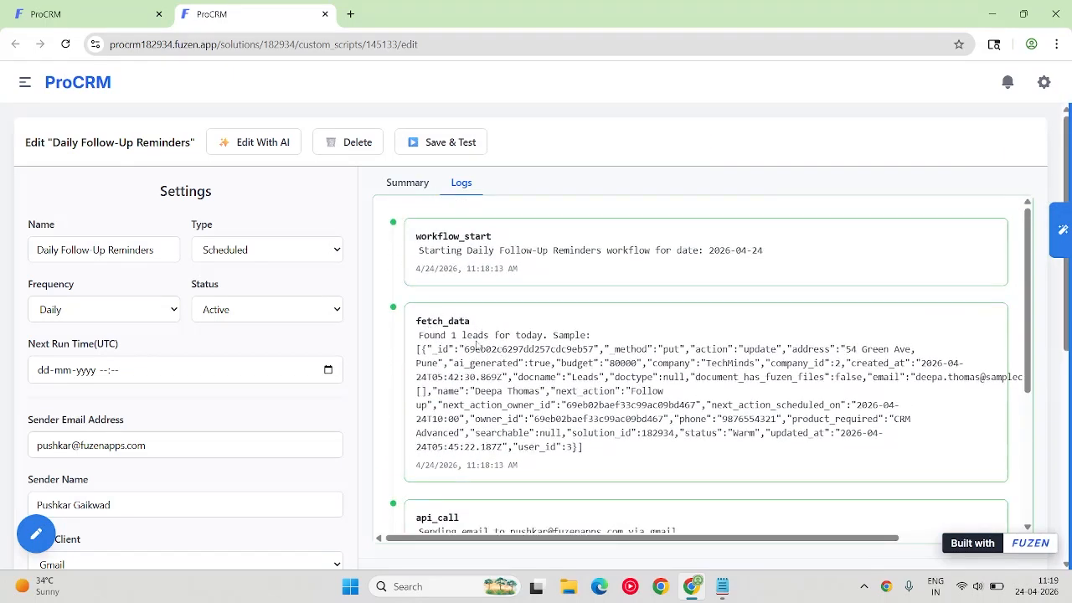
{"action": "left_click_drag", "start_coordinate": [416, 347], "coordinate": [600, 456]}
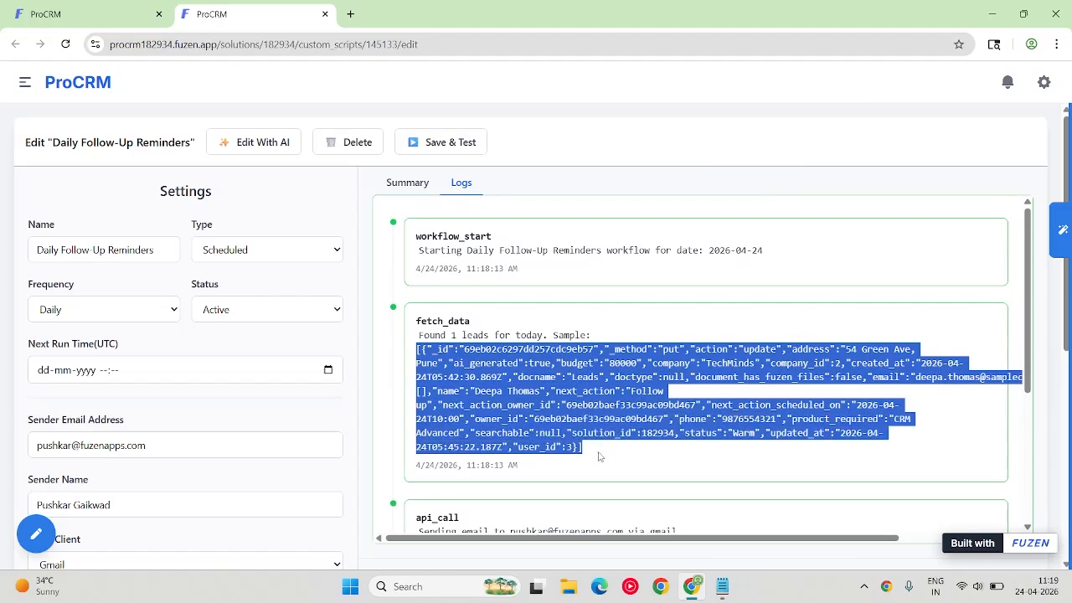
{"action": "left_click", "coordinate": [600, 456]}
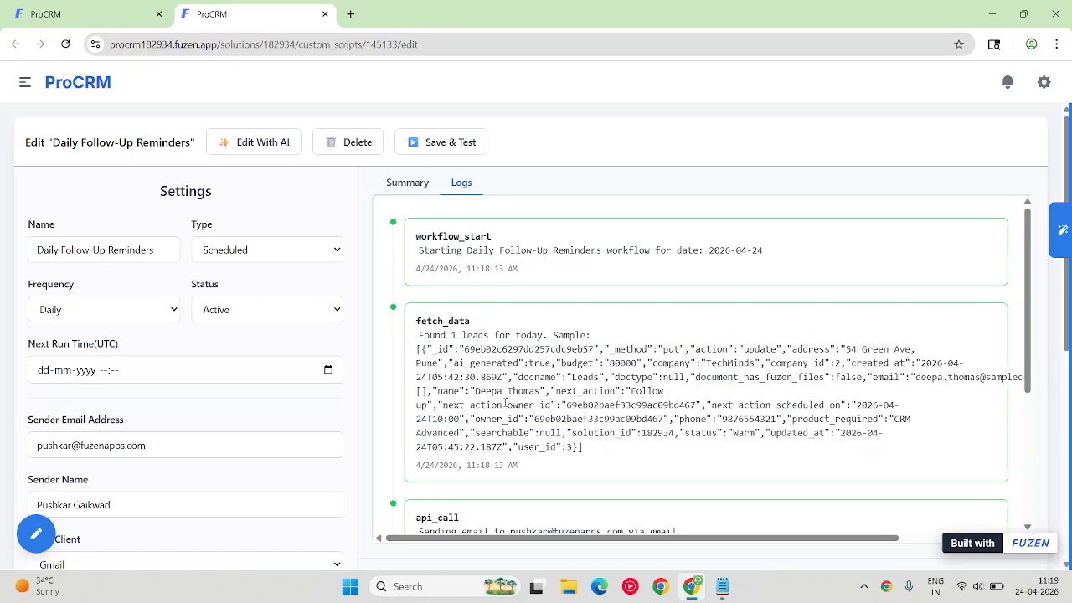
{"action": "left_click_drag", "start_coordinate": [481, 391], "coordinate": [541, 390]}
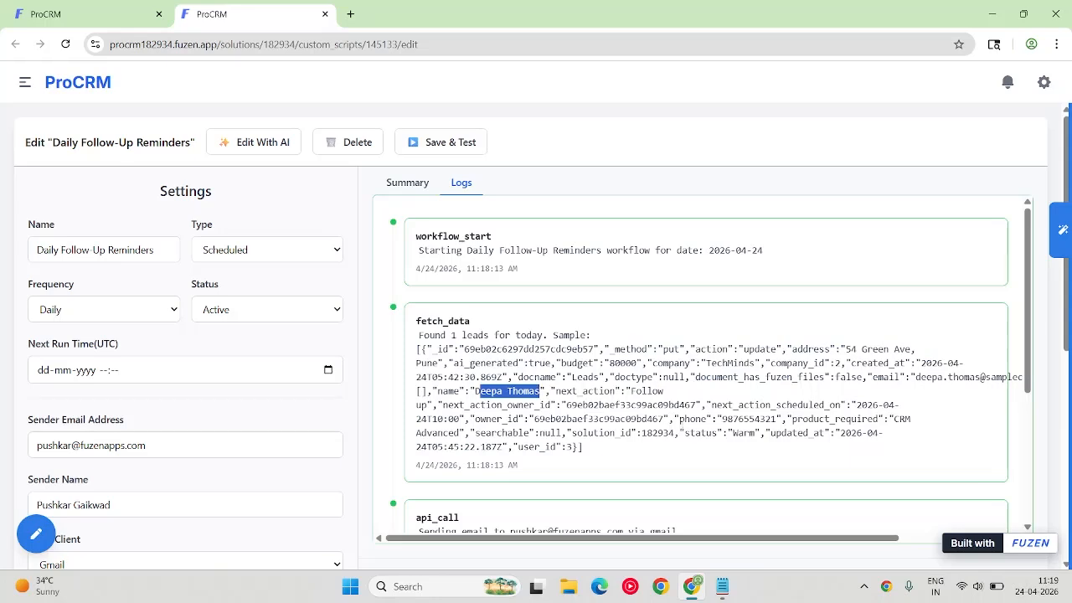
{"action": "scroll", "coordinate": [493, 370], "scroll_direction": "down", "scroll_amount": 2}
{"action": "scroll", "coordinate": [493, 370], "scroll_direction": "up", "scroll_amount": 2}
{"action": "scroll", "coordinate": [488, 394], "scroll_direction": "down", "scroll_amount": 2}
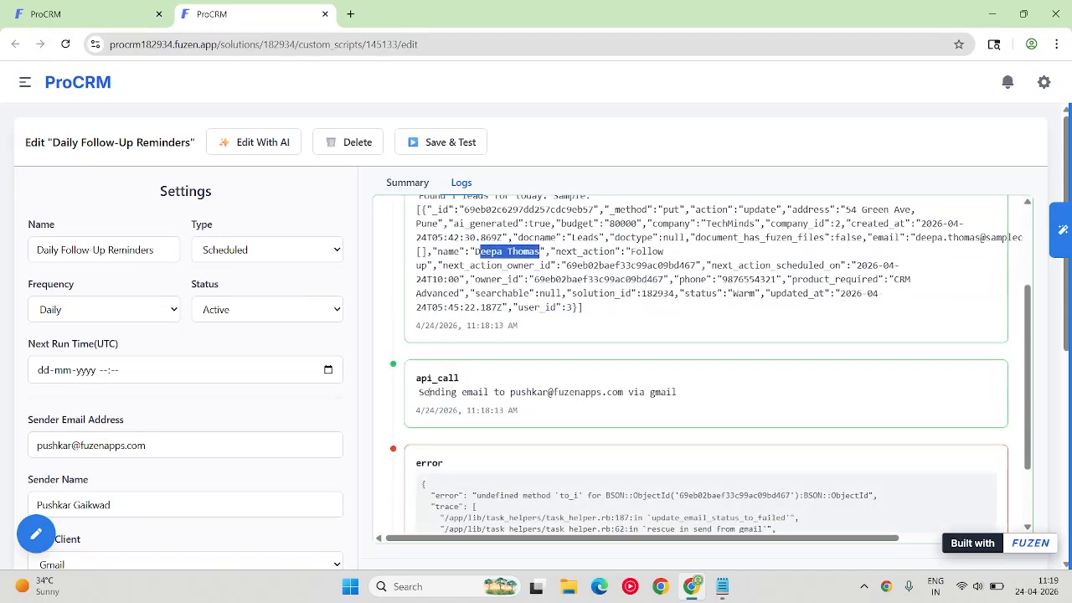
{"action": "scroll", "coordinate": [693, 432], "scroll_direction": "down", "scroll_amount": 1}
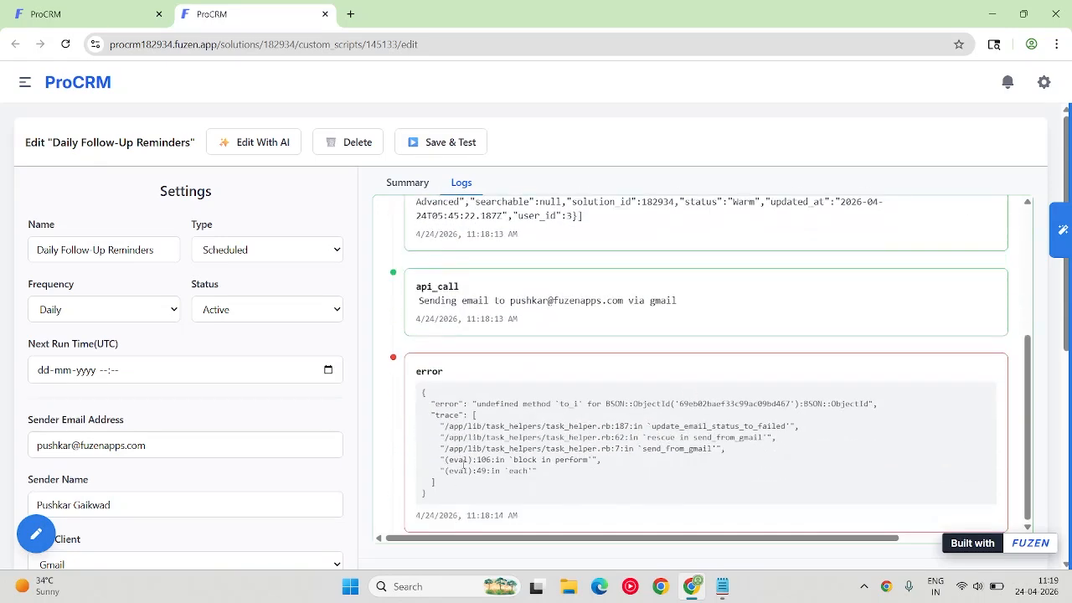
{"action": "left_click_drag", "start_coordinate": [452, 498], "coordinate": [417, 400]}
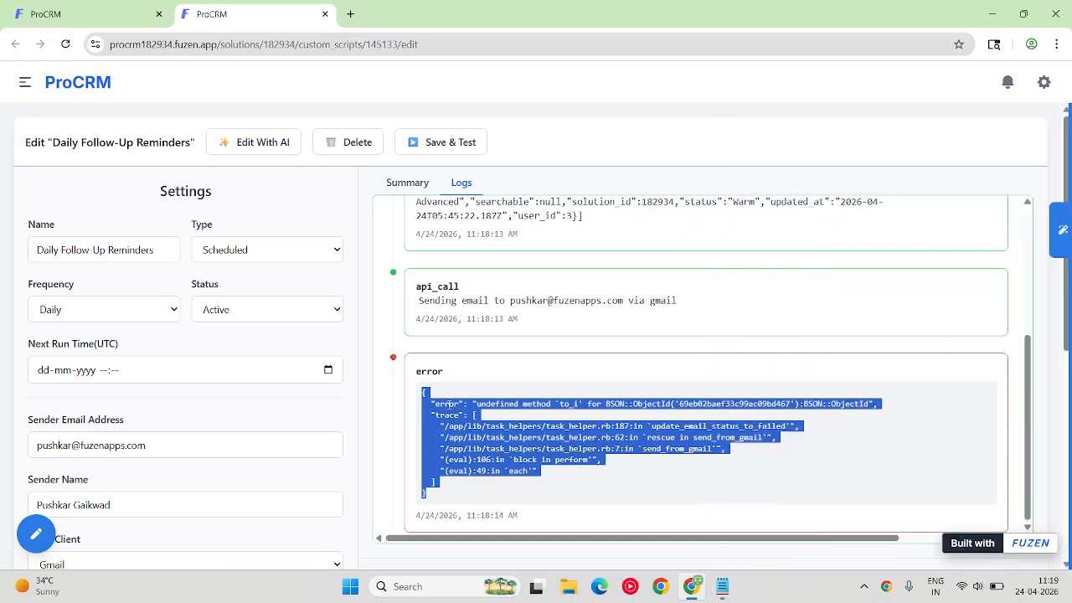
Check the AI chat's response to the reported error, and expand the Daily Follow-Up Reminders fix entry to read its explanation.
{"action": "mouse_move", "coordinate": [1061, 230]}
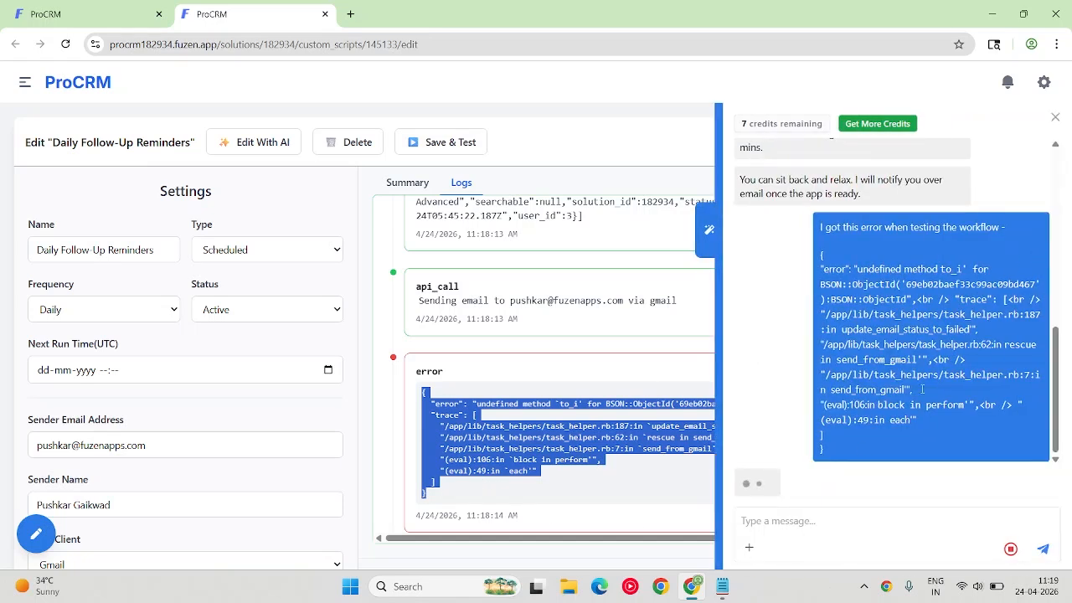
{"action": "left_click", "coordinate": [783, 523]}
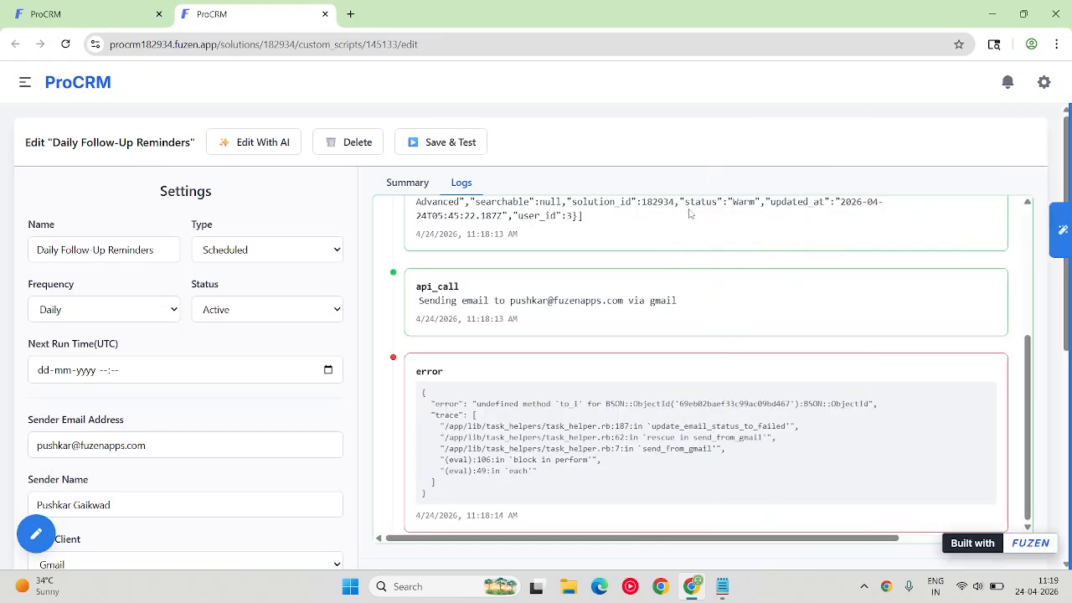
{"action": "mouse_move", "coordinate": [1062, 231]}
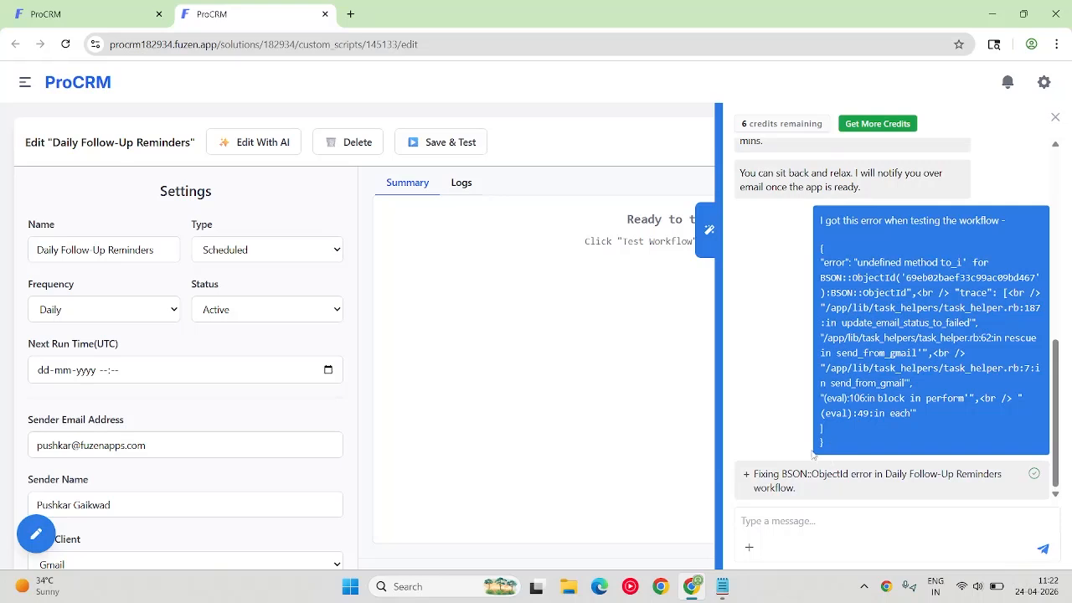
{"action": "left_click", "coordinate": [747, 475]}
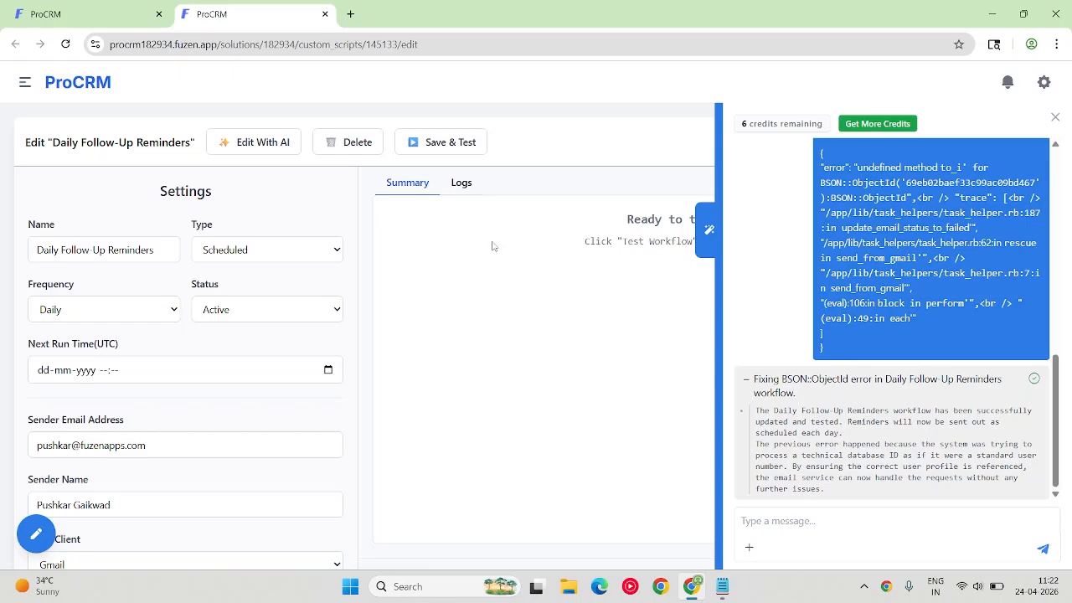
Save and test the Daily Follow-Up Reminders workflow again, and review the run's summary and log entries.
{"action": "left_click", "coordinate": [458, 149]}
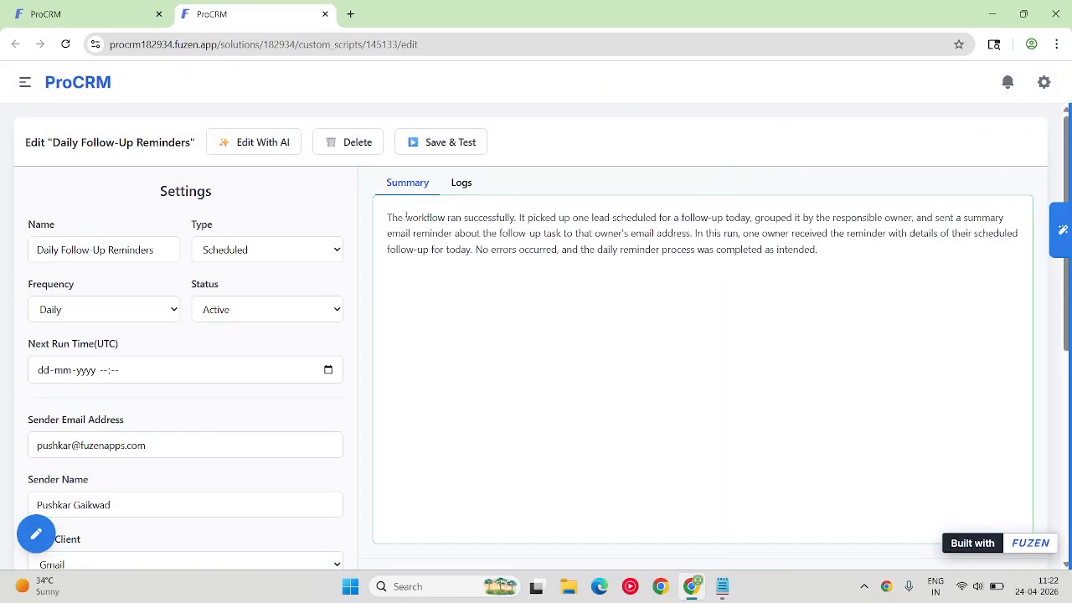
{"action": "left_click_drag", "start_coordinate": [388, 217], "coordinate": [829, 257]}
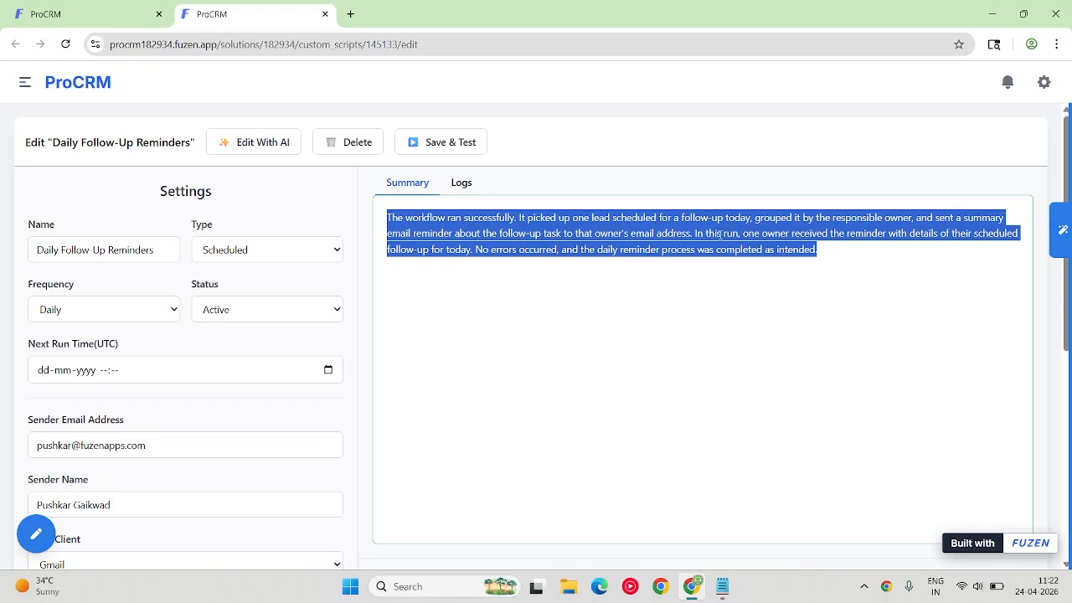
{"action": "left_click", "coordinate": [470, 183]}
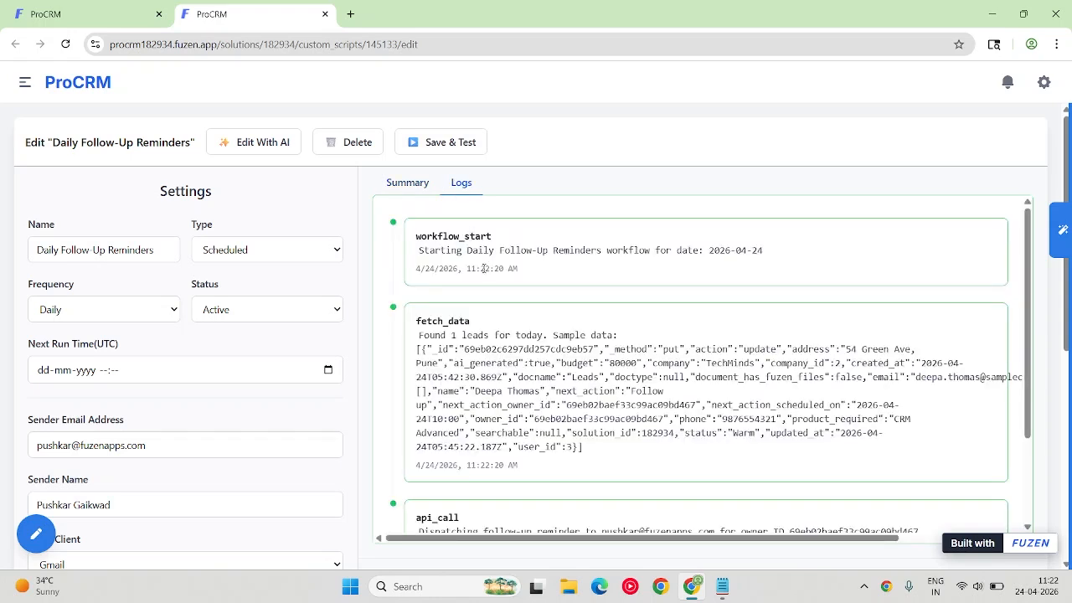
{"action": "left_click_drag", "start_coordinate": [416, 236], "coordinate": [499, 237]}
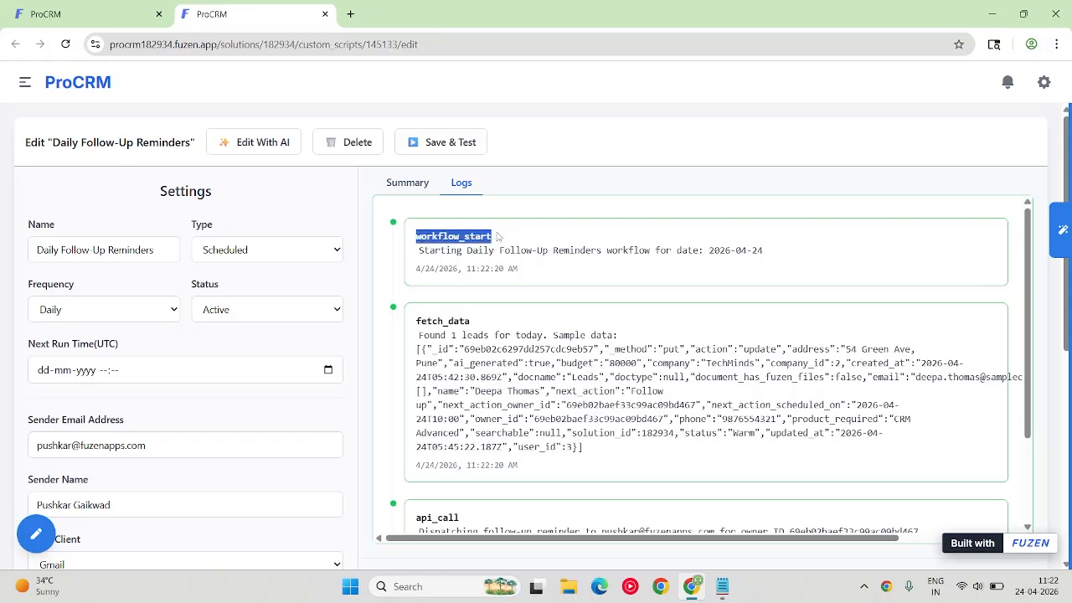
{"action": "scroll", "coordinate": [492, 266], "scroll_direction": "down", "scroll_amount": 3}
{"action": "scroll", "coordinate": [456, 299], "scroll_direction": "down", "scroll_amount": 1}
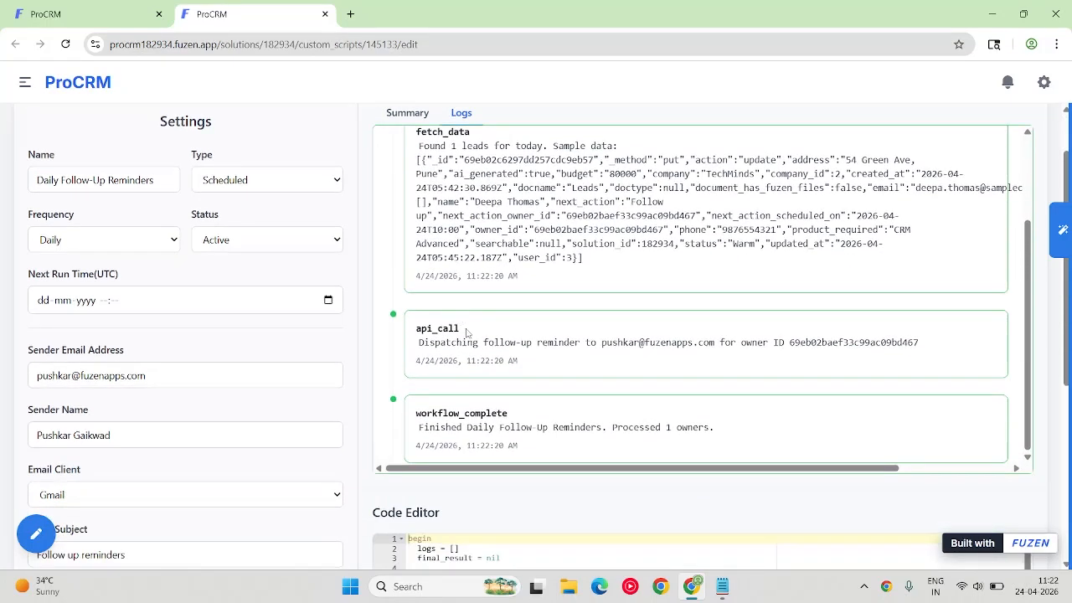
{"action": "left_click_drag", "start_coordinate": [469, 334], "coordinate": [414, 334]}
{"action": "left_click_drag", "start_coordinate": [513, 413], "coordinate": [390, 415]}
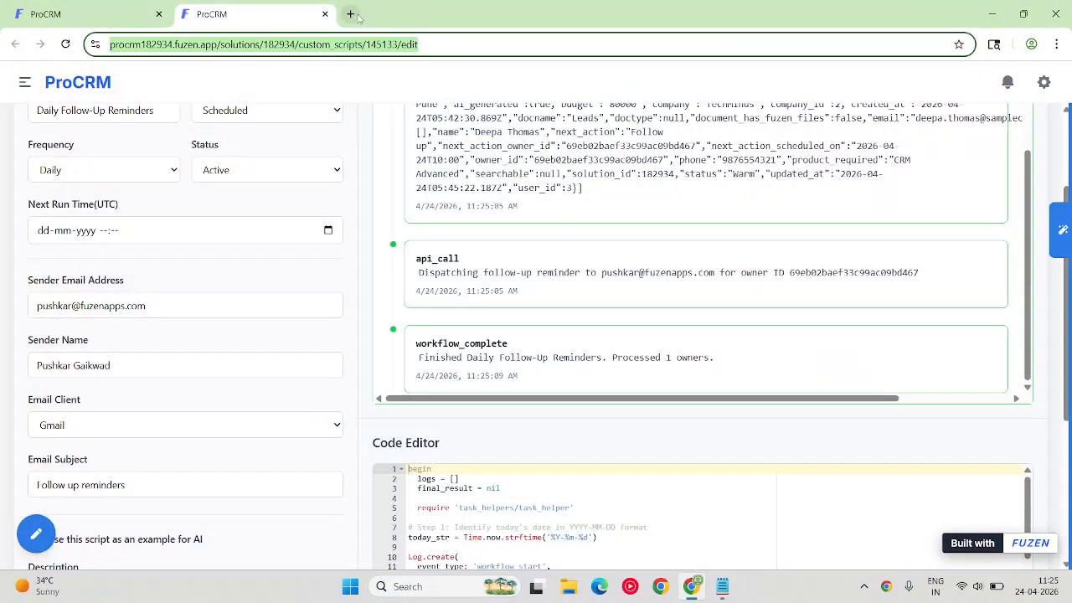
Open Gmail in a new browser tab and read the "Follow up reminders" email sent by the workflow.
{"action": "left_click", "coordinate": [351, 14]}
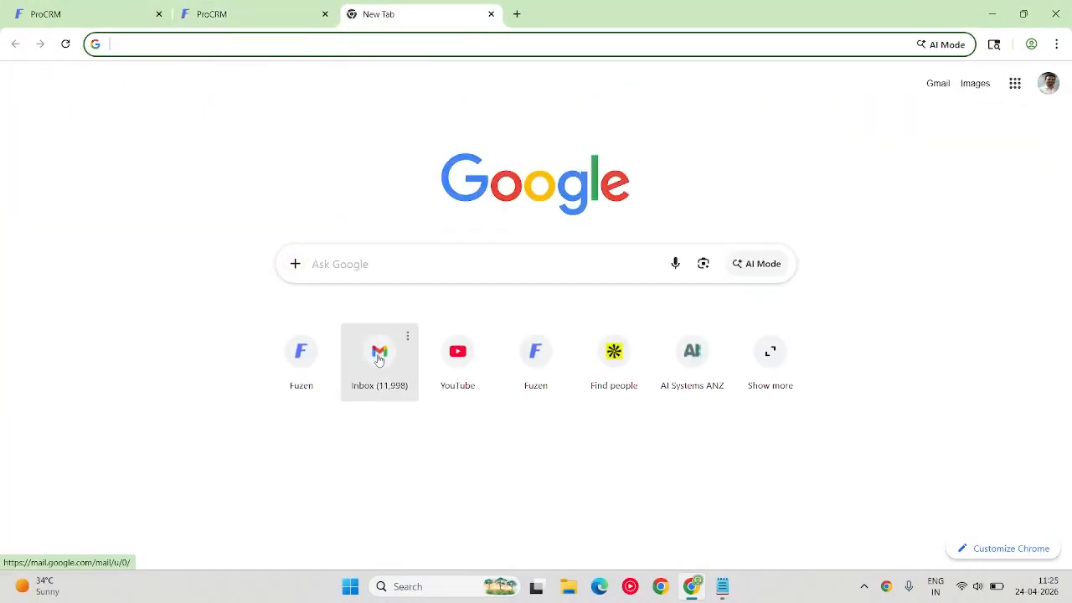
{"action": "left_click", "coordinate": [376, 358]}
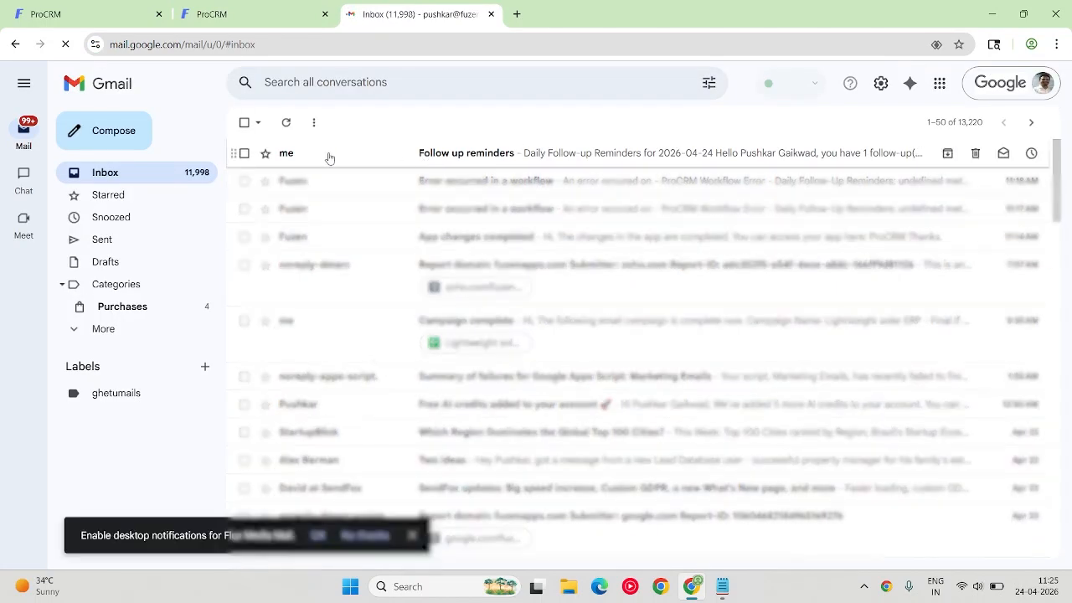
{"action": "left_click", "coordinate": [453, 156]}
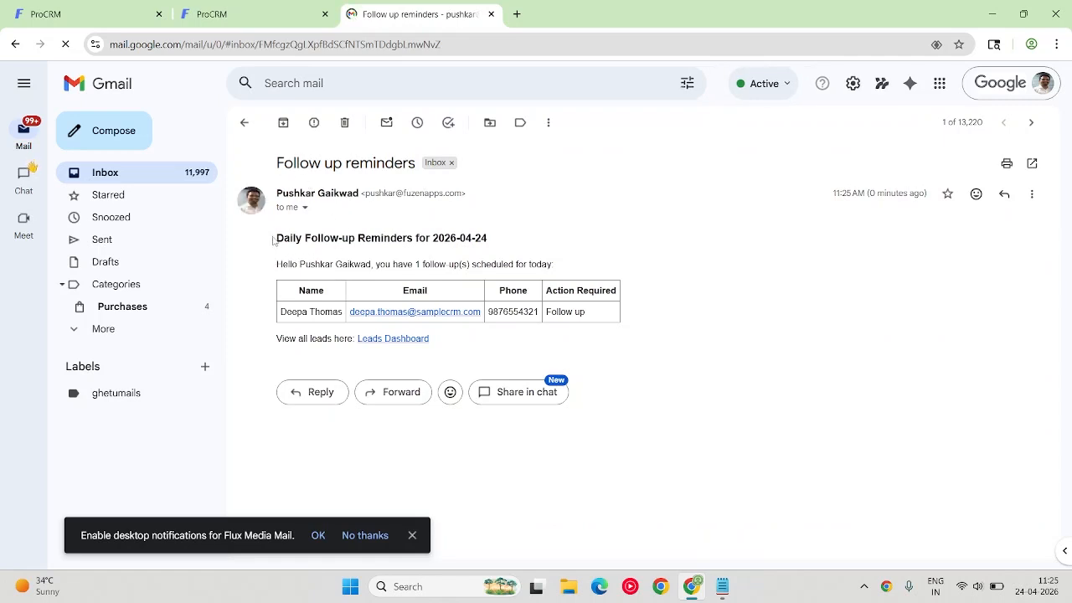
{"action": "left_click_drag", "start_coordinate": [273, 242], "coordinate": [491, 242]}
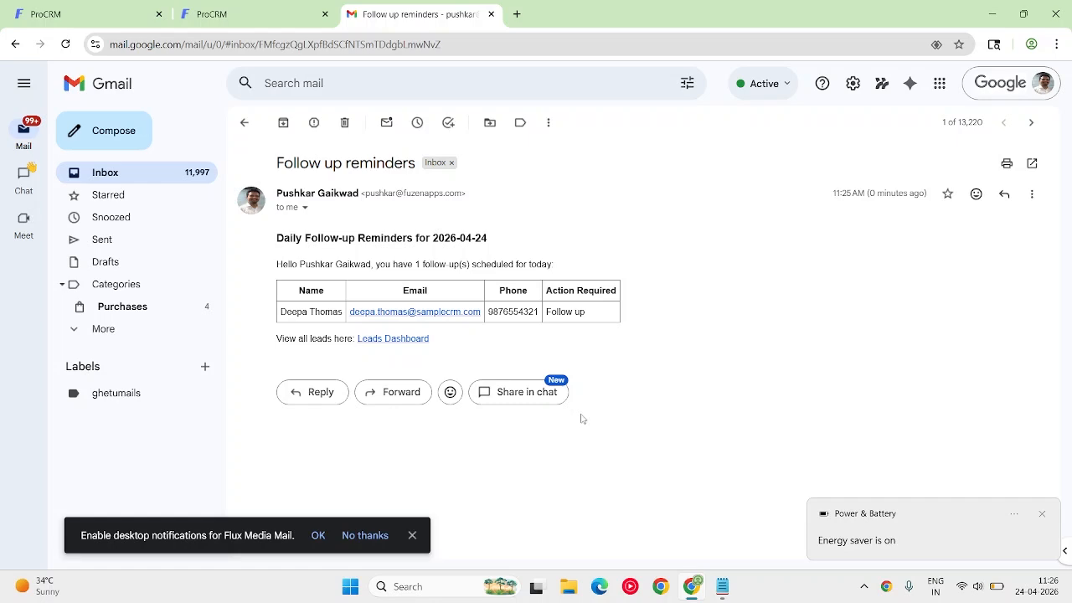
Return to the ProCRM workflow's settings and review the available run frequencies, keeping Daily.
{"action": "left_click", "coordinate": [212, 14]}
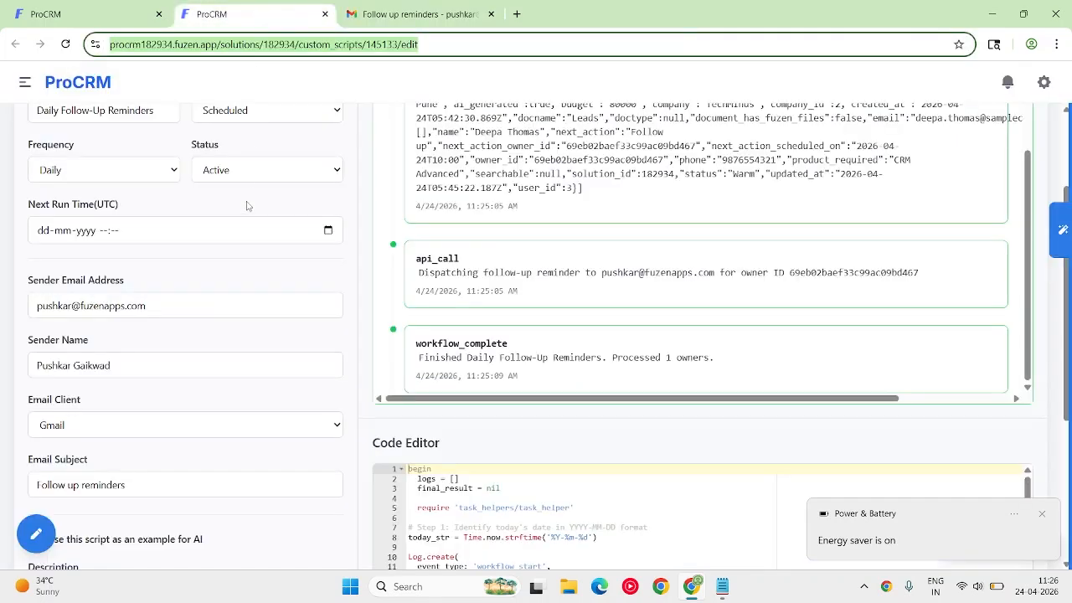
{"action": "scroll", "coordinate": [222, 232], "scroll_direction": "up", "scroll_amount": 3}
{"action": "left_click", "coordinate": [83, 317]}
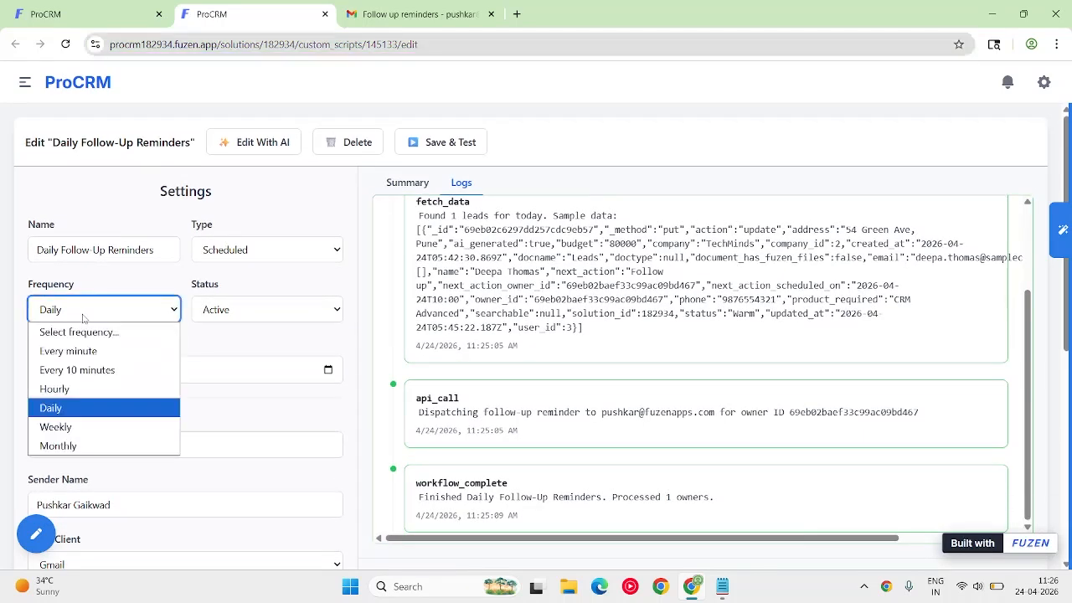
{"action": "left_click", "coordinate": [65, 416]}
{"action": "left_click", "coordinate": [100, 320]}
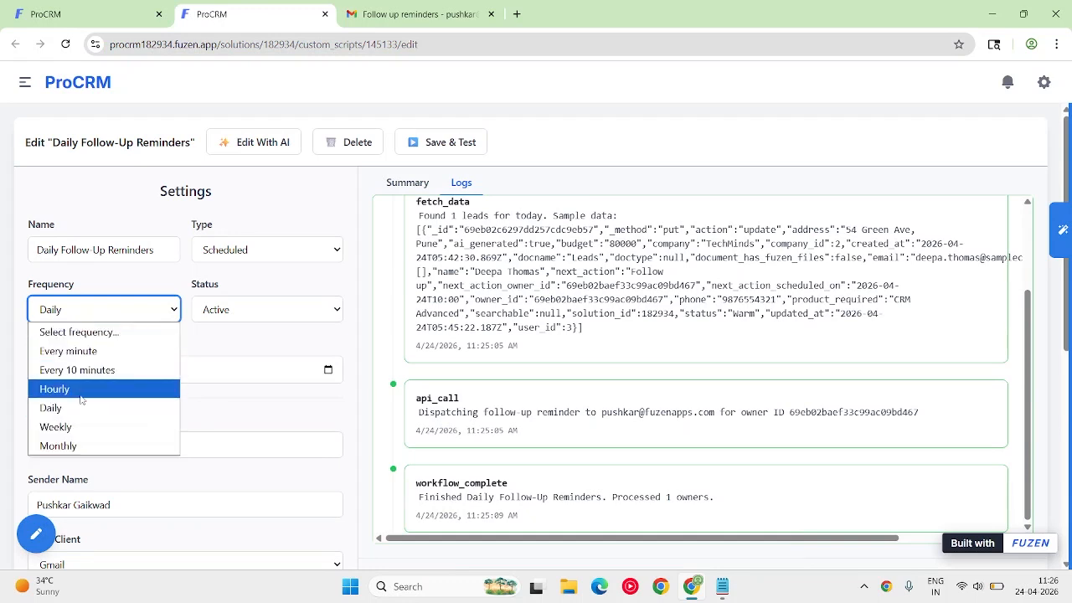
{"action": "left_click", "coordinate": [229, 348]}
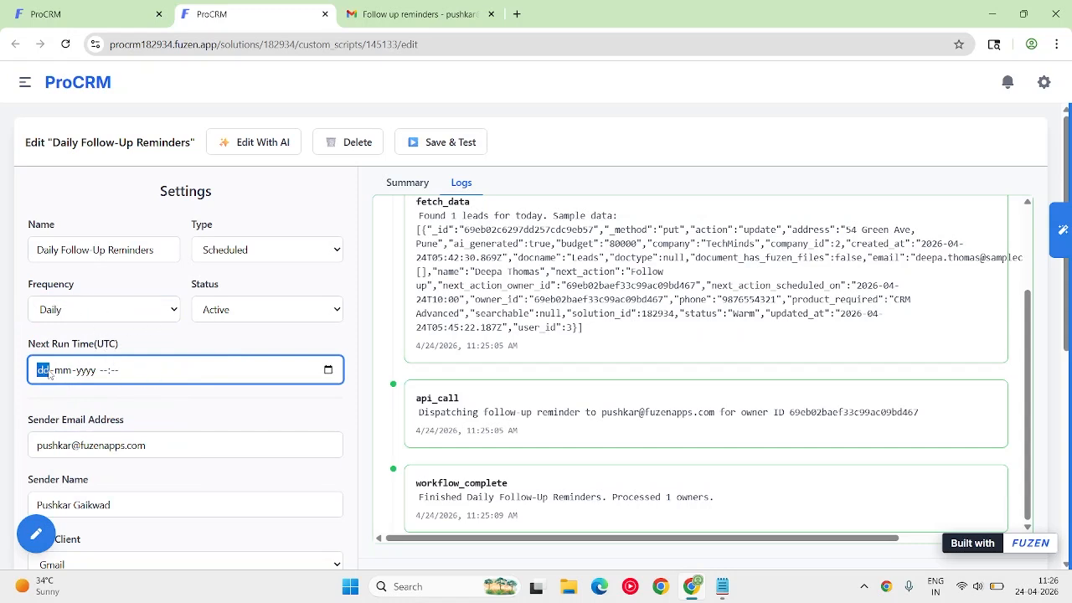
Enter 10-01 as the day and month of the next run time, and check the status options, keeping Active.
{"action": "type", "text": "10-01-"}
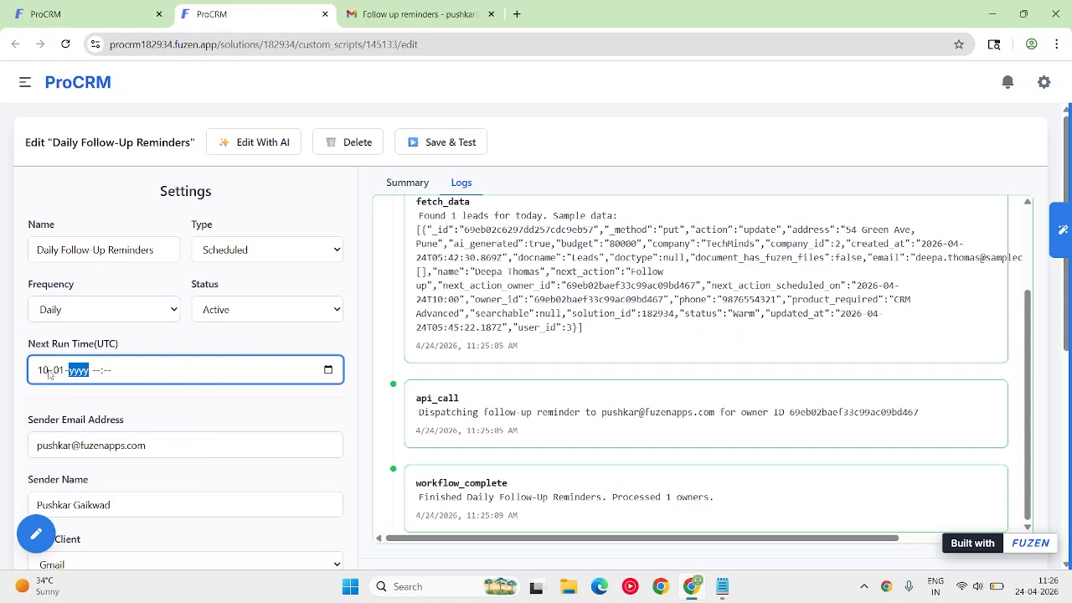
{"action": "key", "text": "Left"}
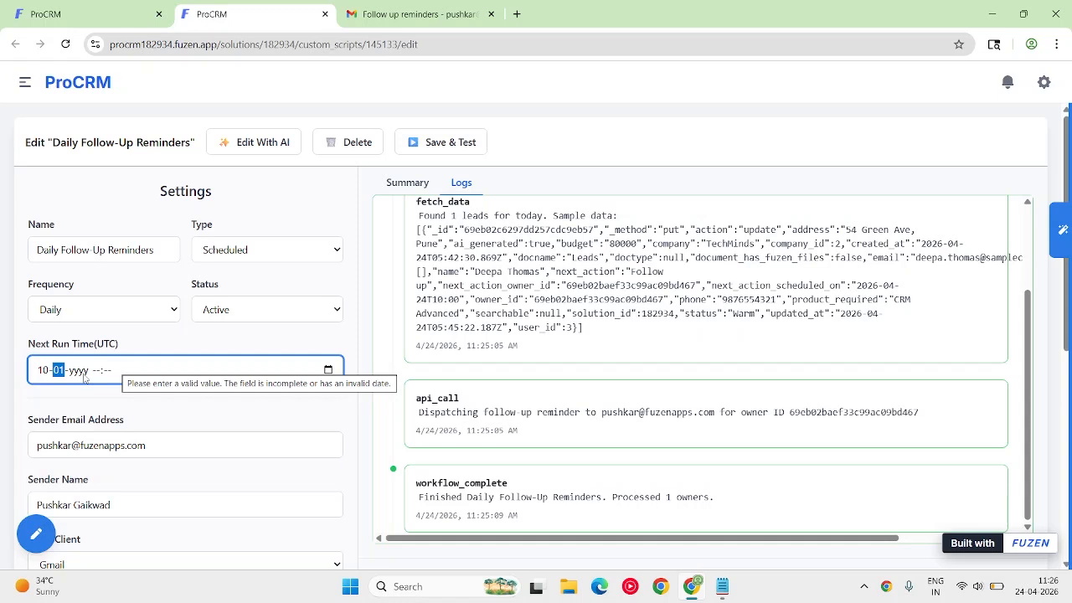
{"action": "left_click", "coordinate": [240, 313]}
{"action": "left_click", "coordinate": [240, 313]}
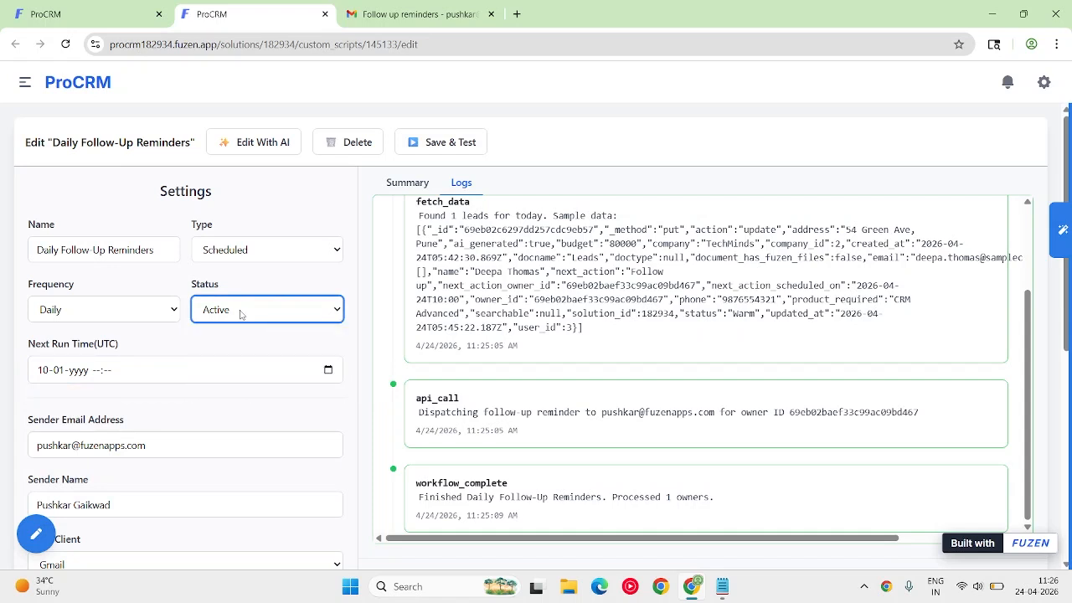
Switch back to the "Follow up reminders" email in Gmail.
{"action": "left_click", "coordinate": [451, 5]}
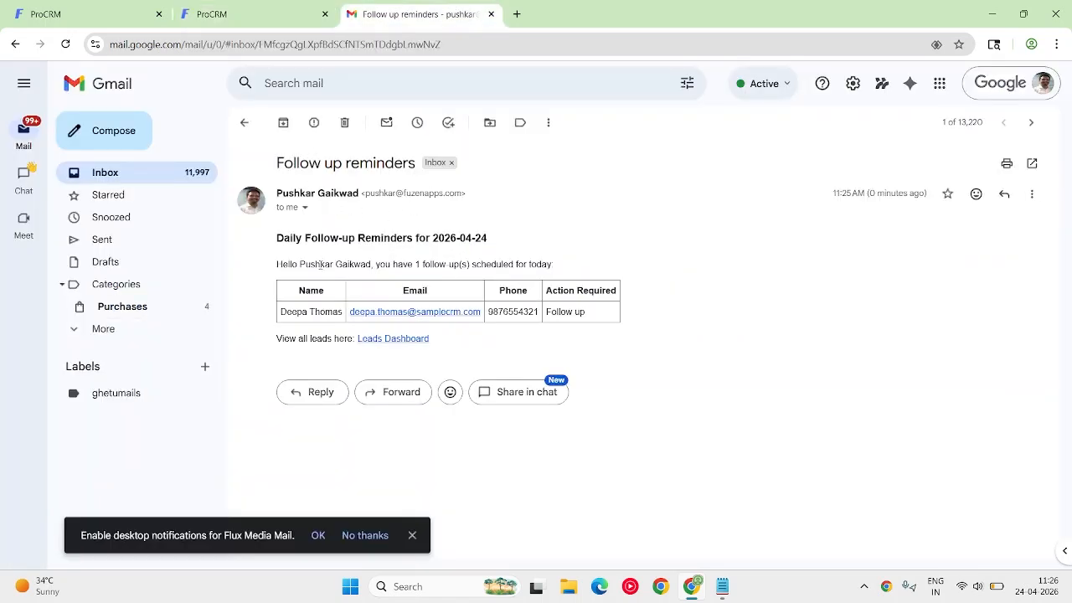